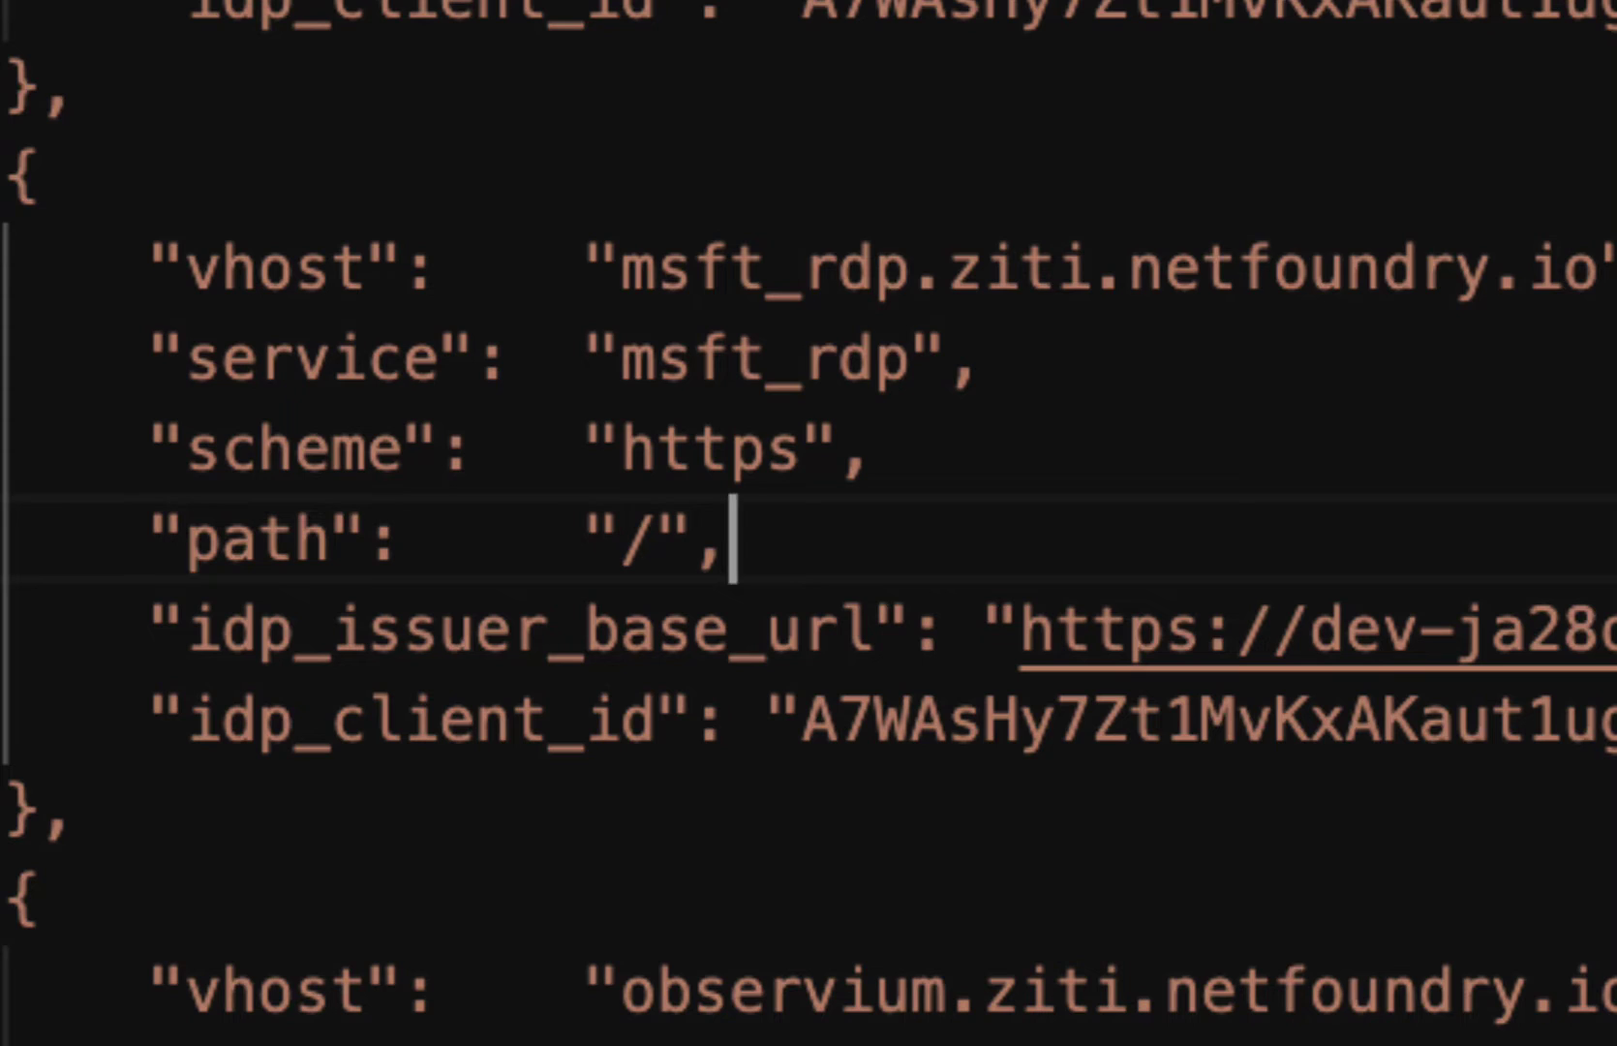
Highlight the msft_rdp service name and its https scheme value in start-multi-http.sh.
{"action": "double_click", "coordinate": [783, 353]}
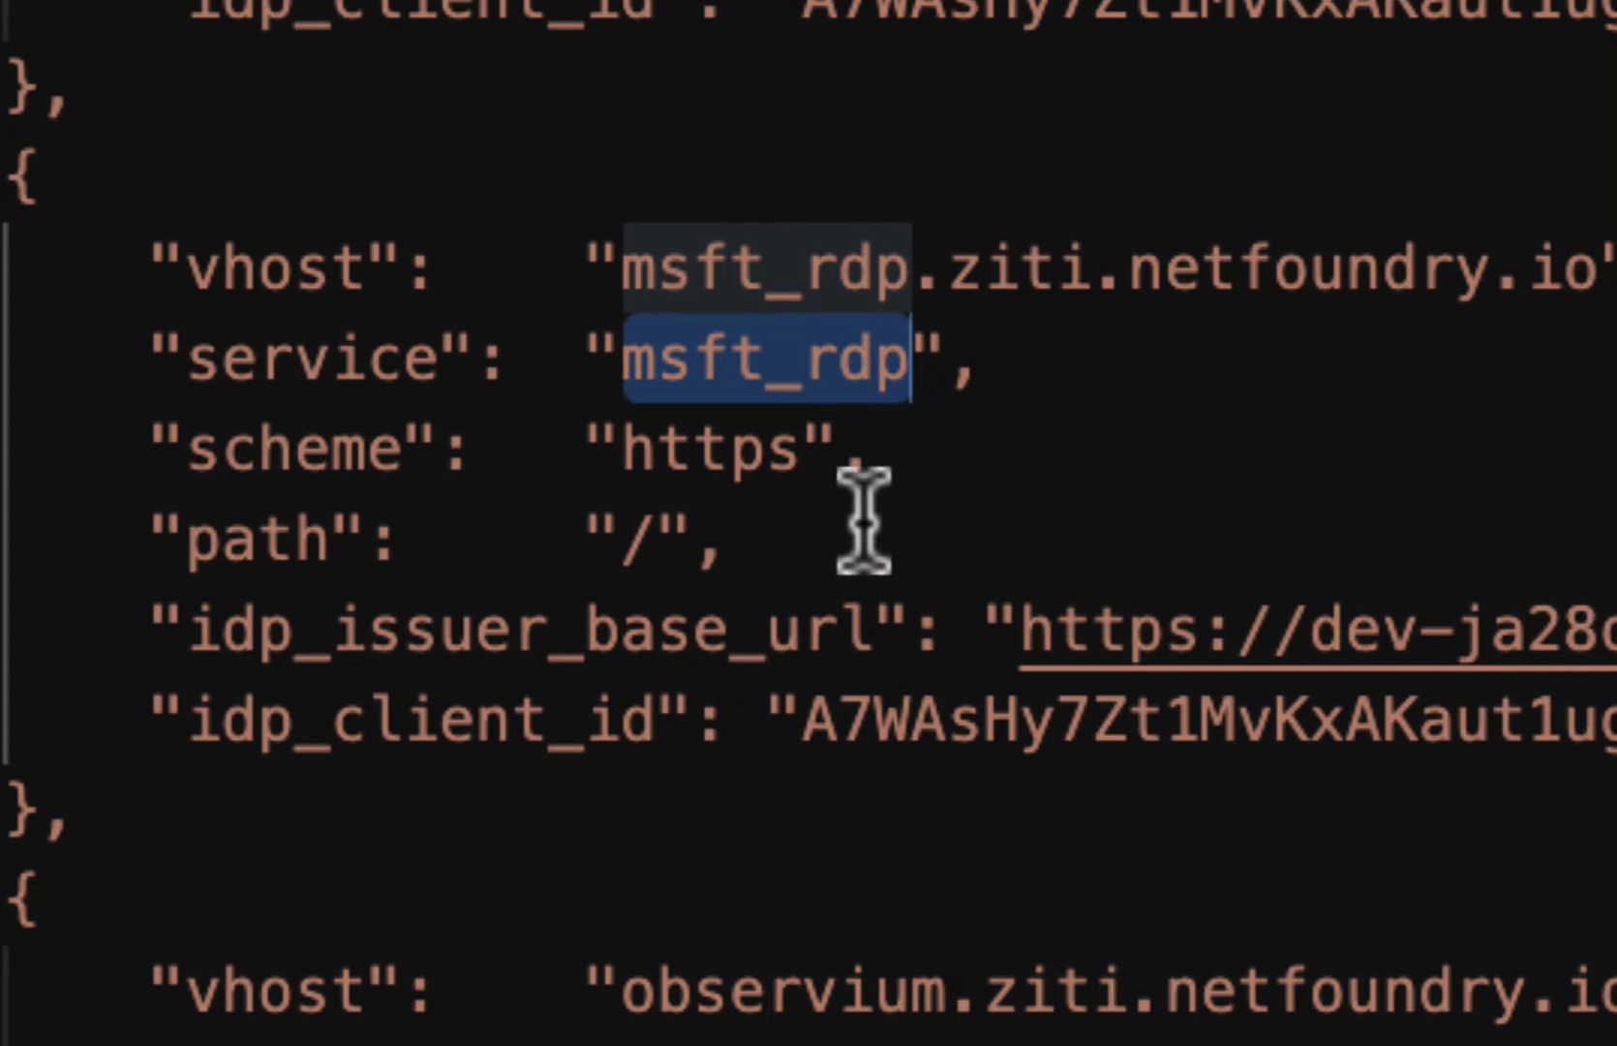
{"action": "double_click", "coordinate": [722, 453]}
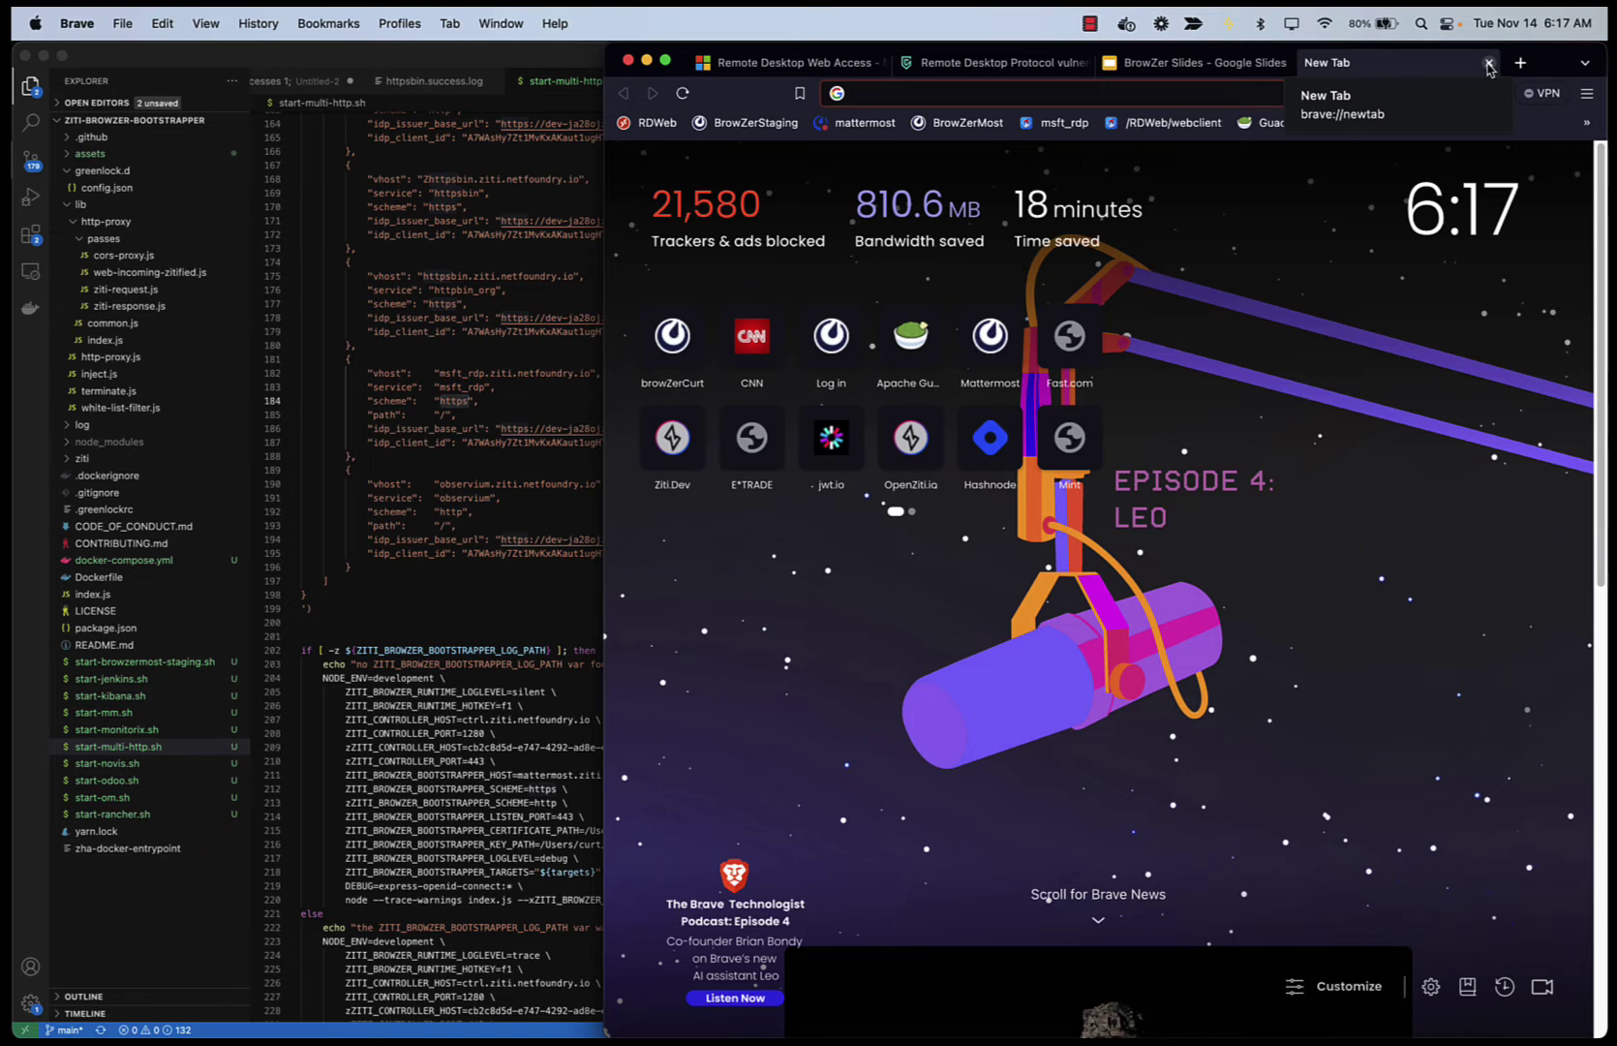
Open the RDWeb bookmark and sign in with the saved username and the account password.
{"action": "left_click", "coordinate": [656, 124]}
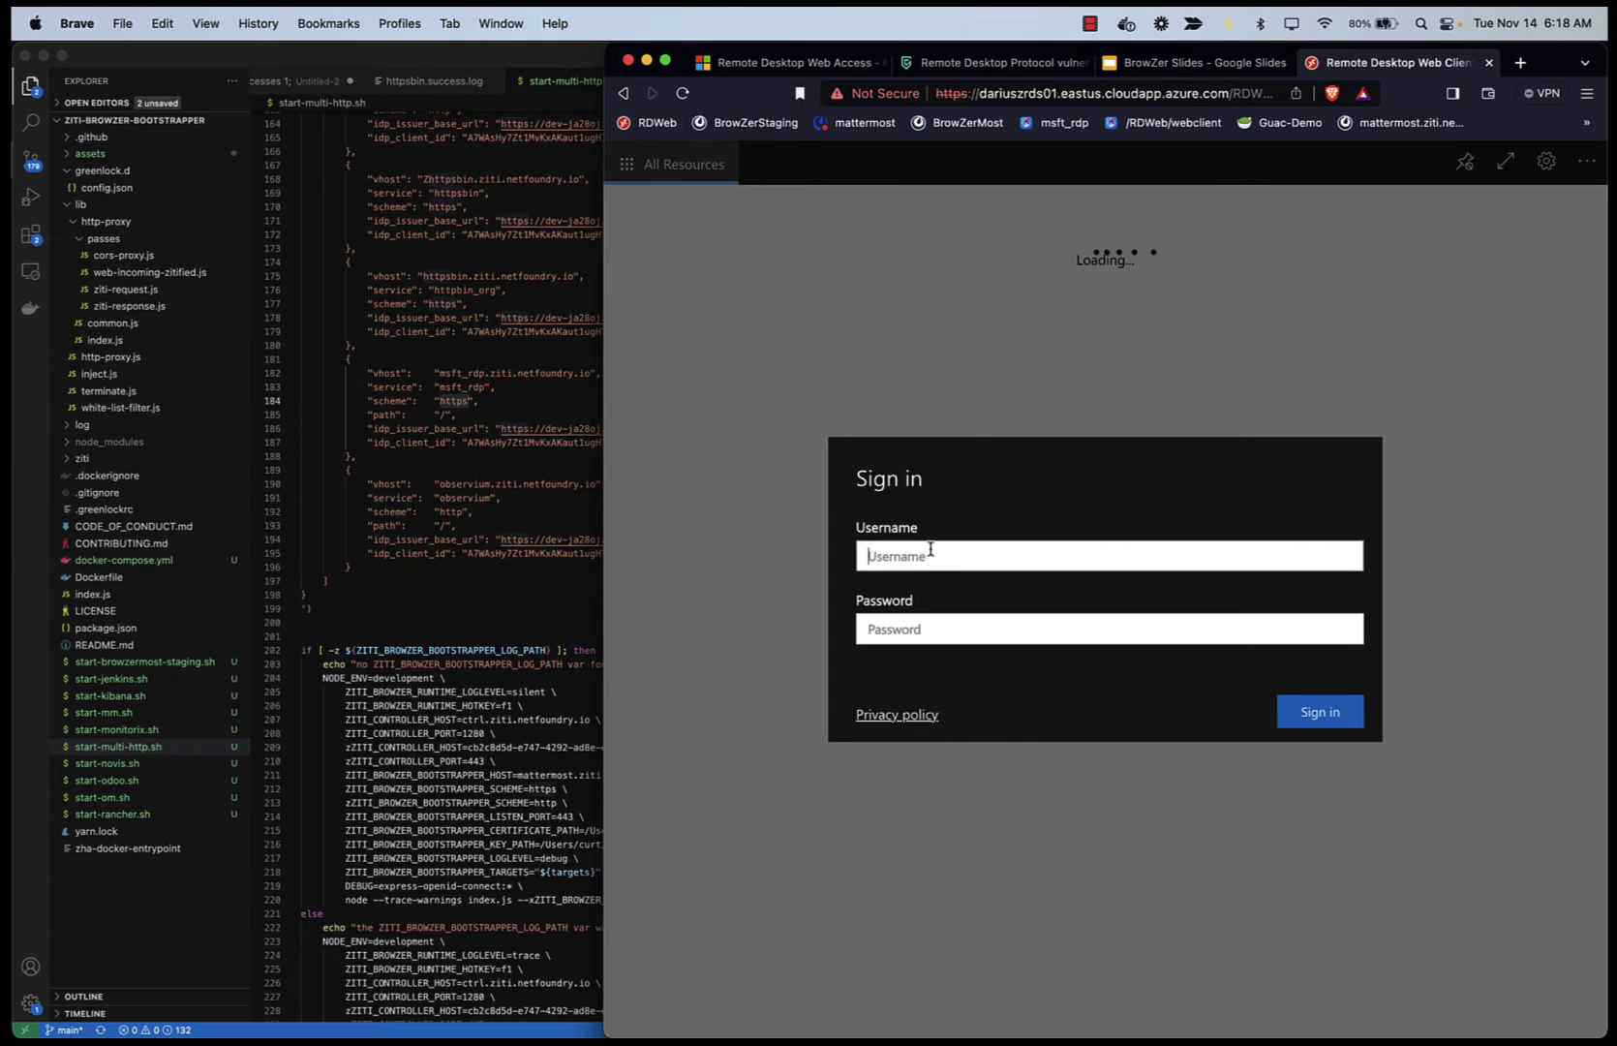
{"action": "key", "text": "super+v"}
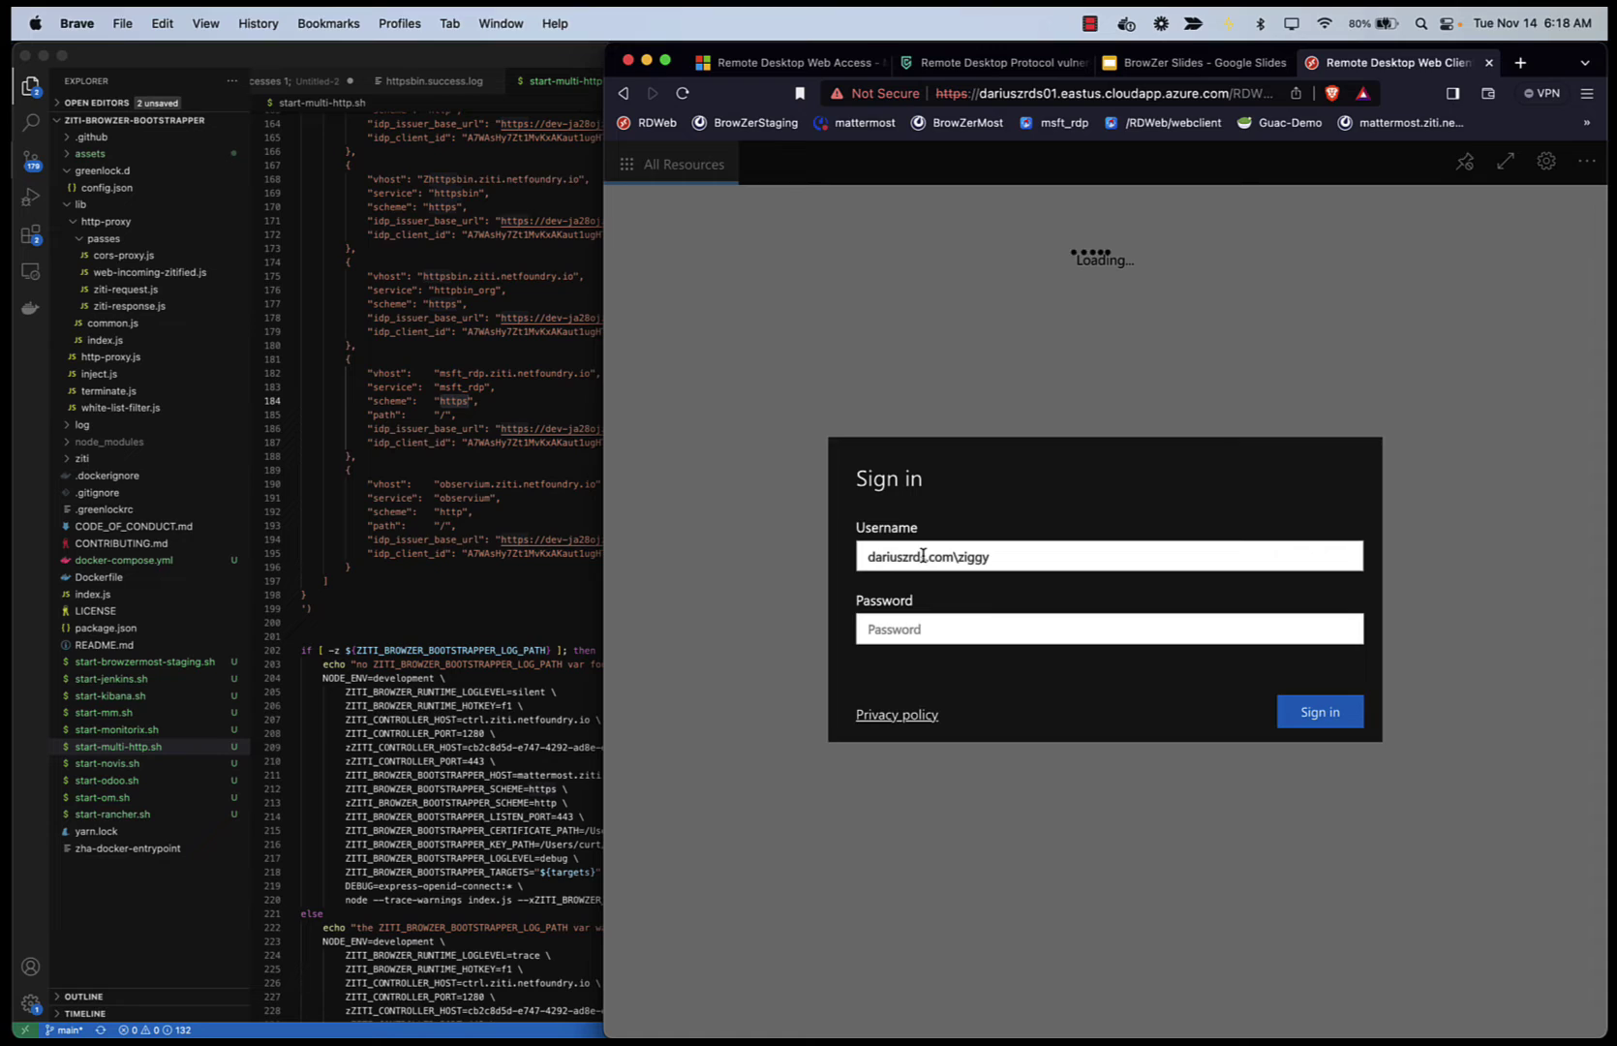
{"action": "left_click", "coordinate": [910, 629]}
{"action": "type", "text": "•••"}
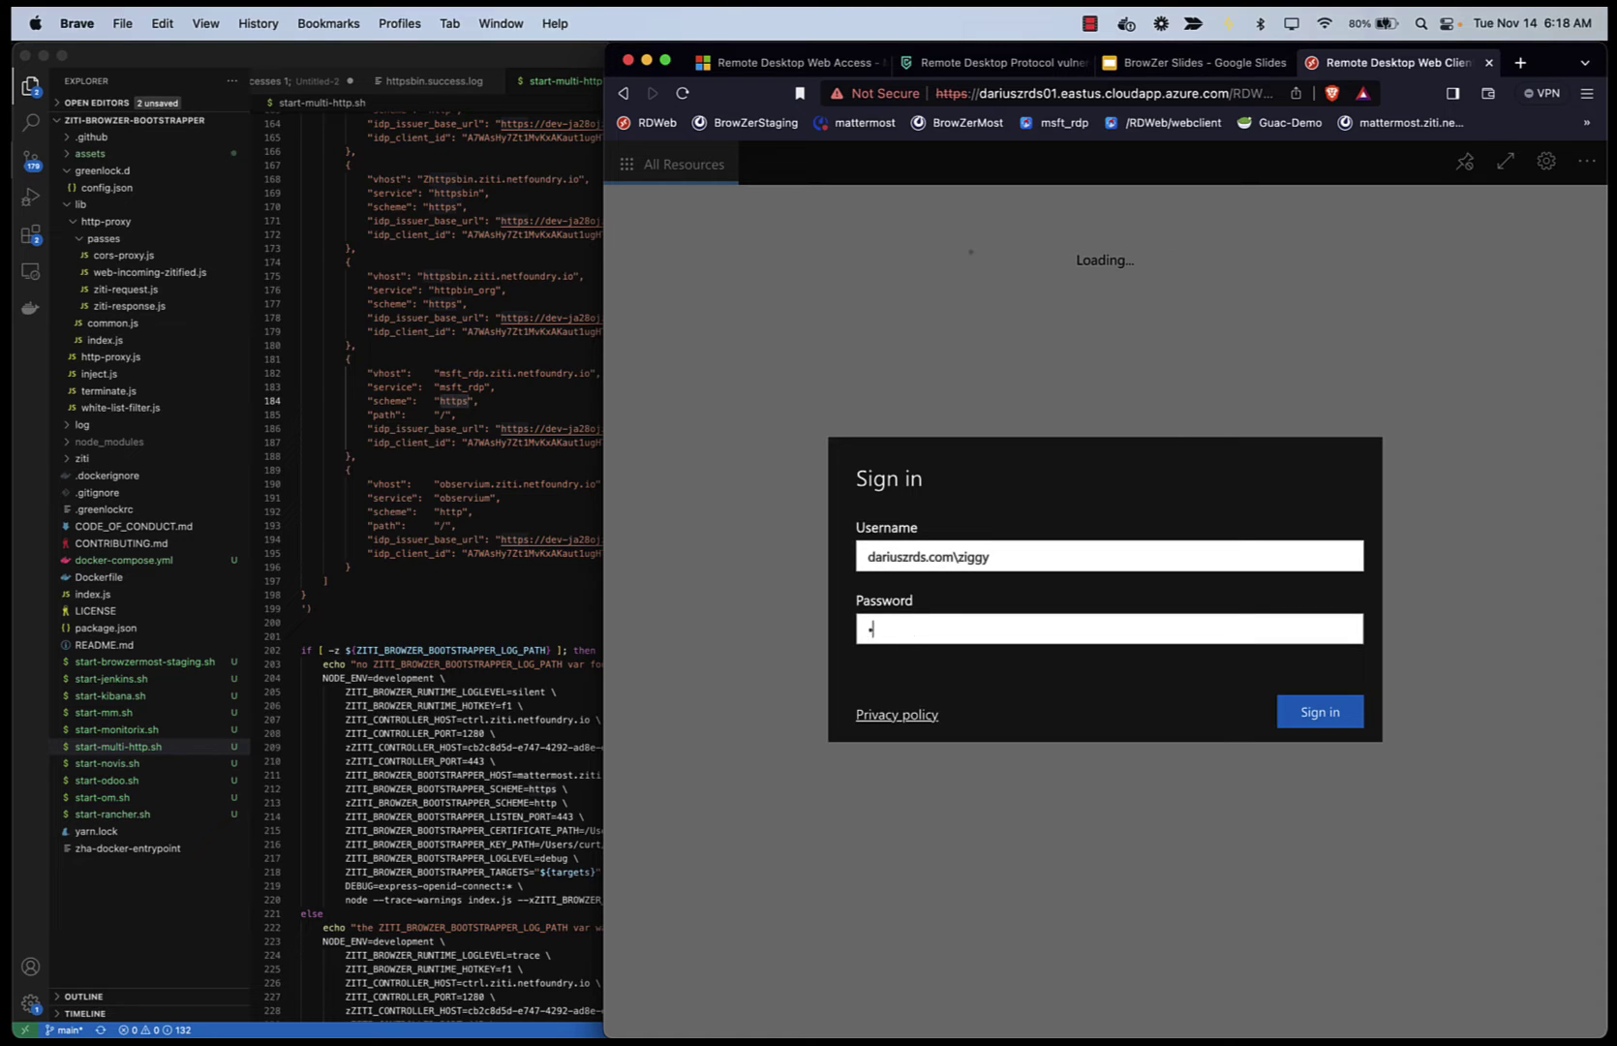
{"action": "type", "text": "••••••••••"}
{"action": "key", "text": "Return"}
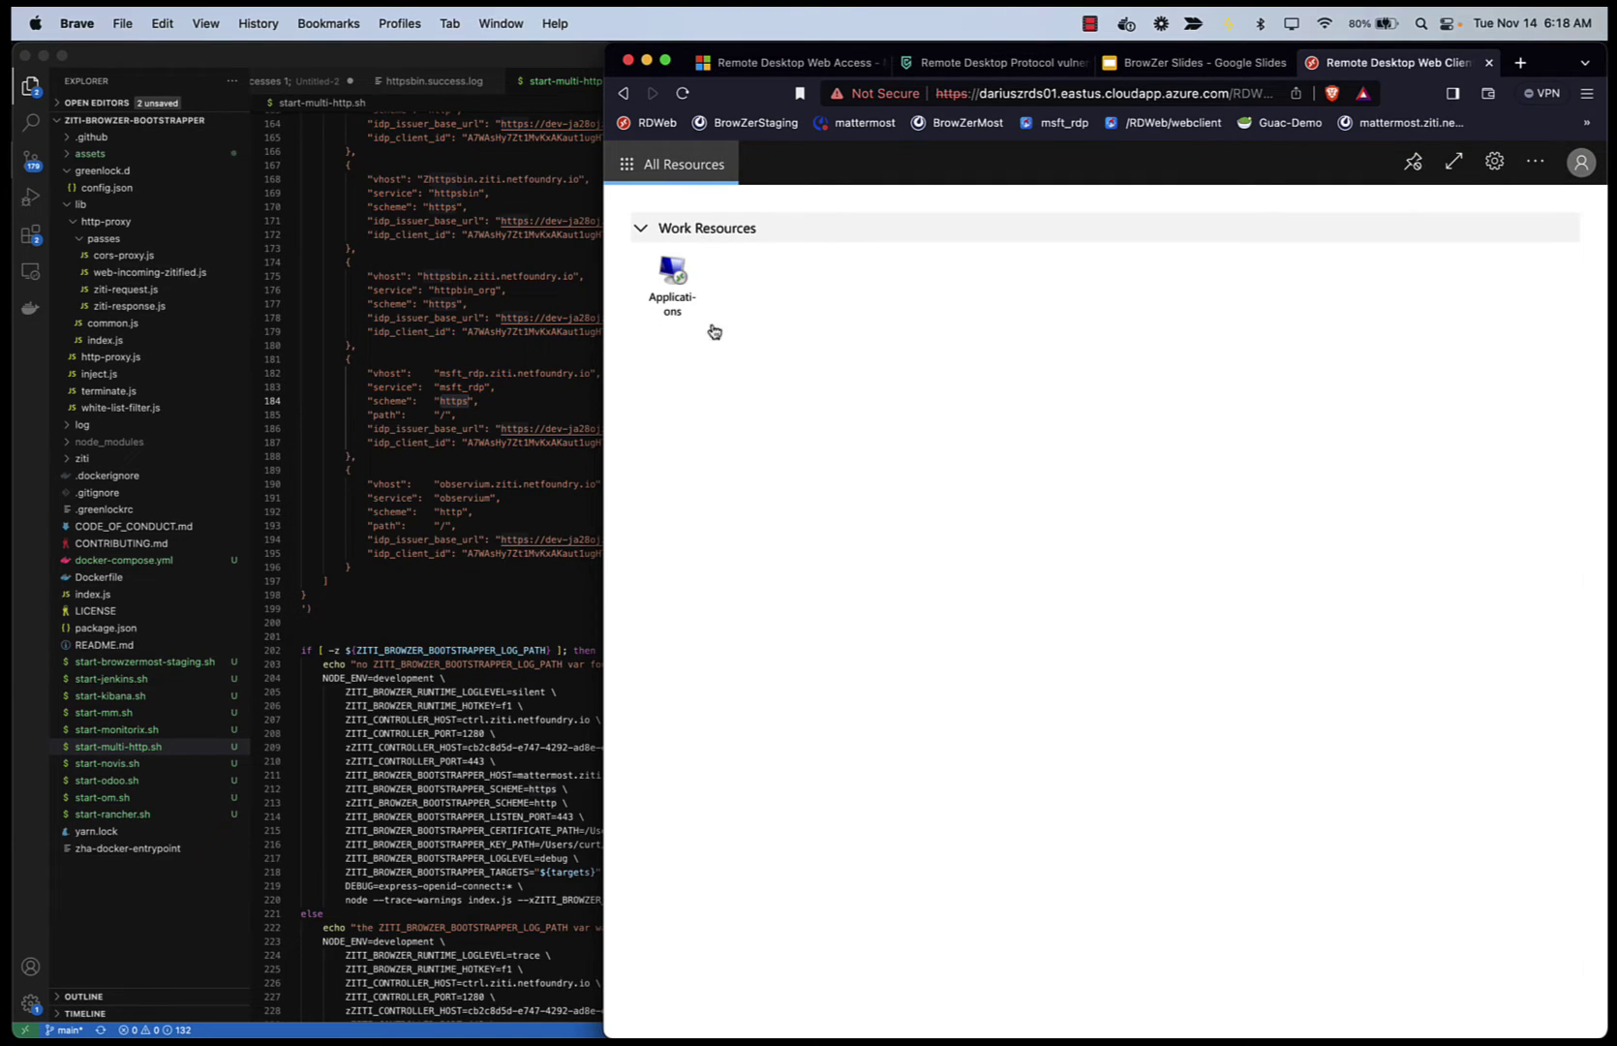
Launch the Applications resource, allowing clipboard, printer, microphone and file access.
{"action": "left_click", "coordinate": [678, 281]}
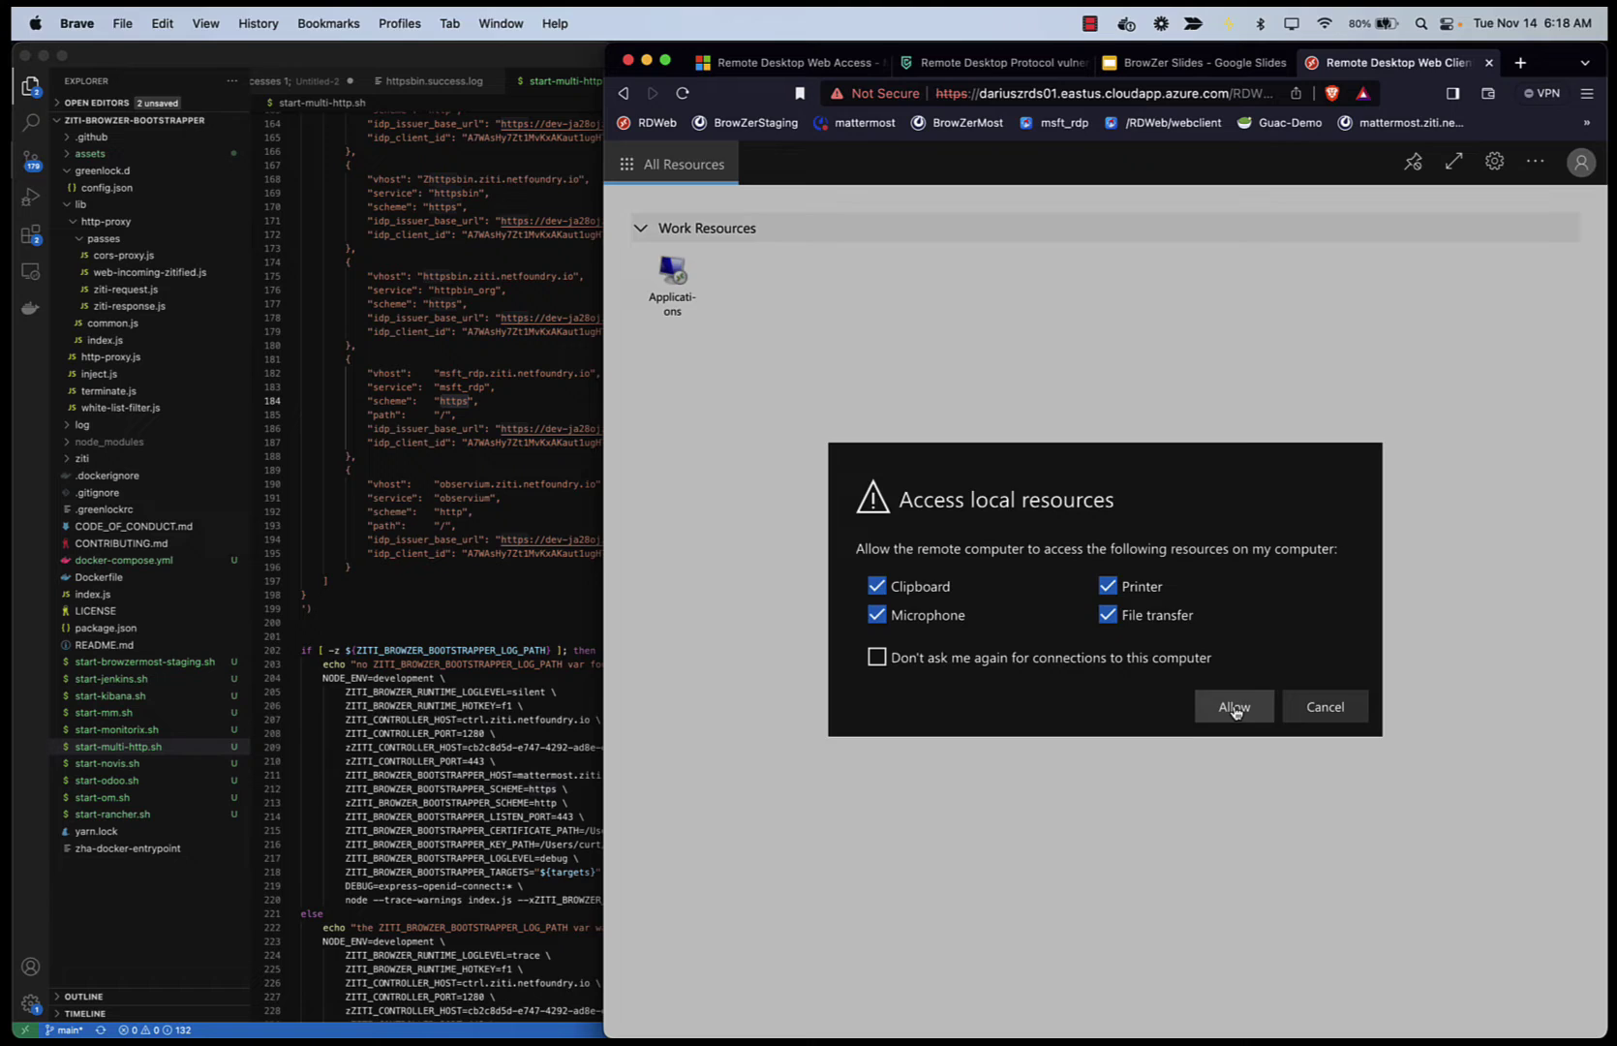
{"action": "left_click", "coordinate": [1236, 714]}
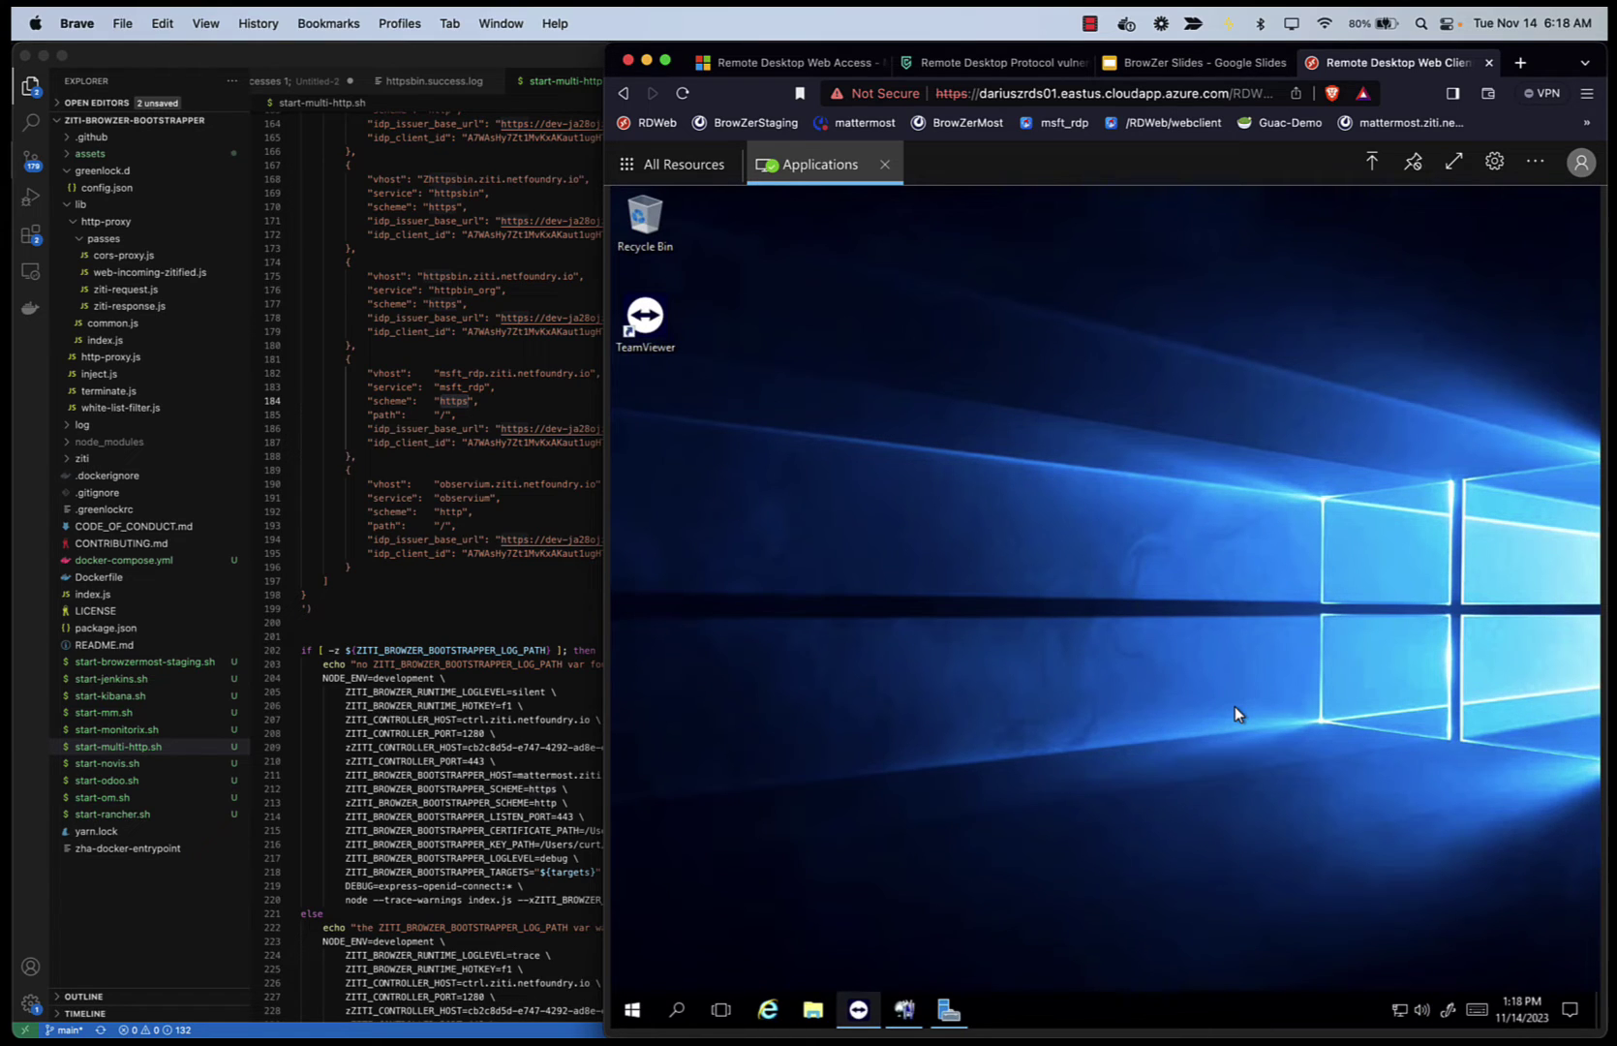
Type a short signed greeting in remote Notepad, then close it without saving.
{"action": "left_click", "coordinate": [632, 1010]}
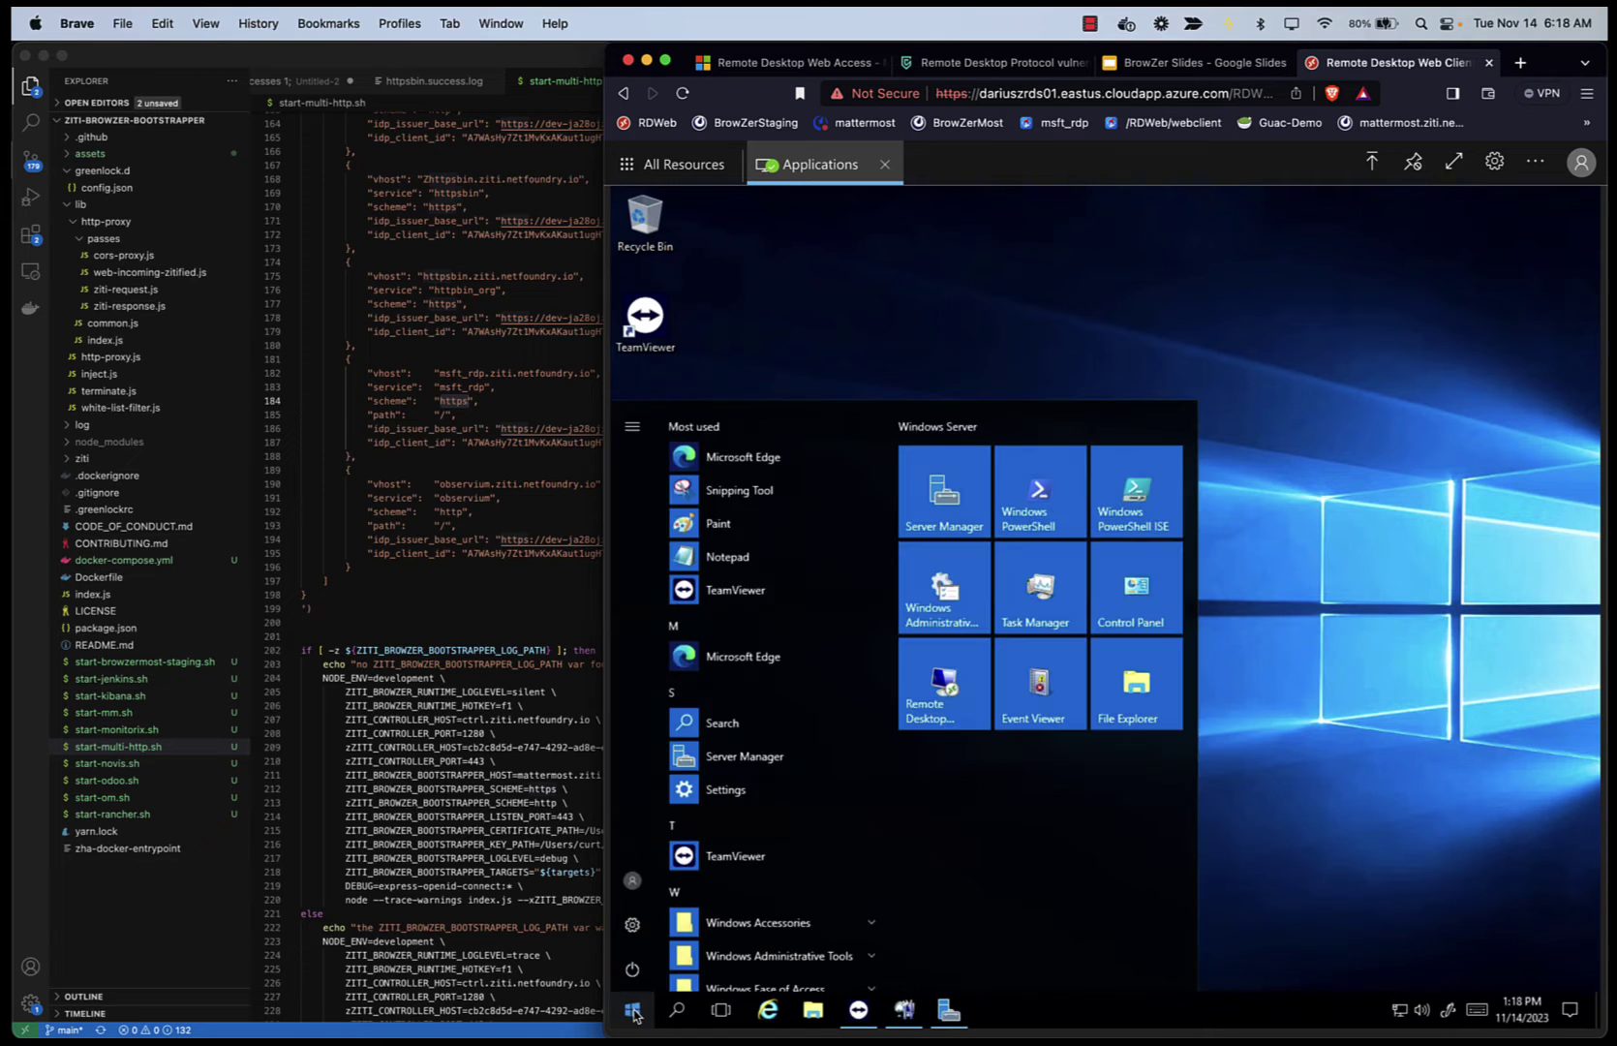
{"action": "left_click", "coordinate": [724, 558]}
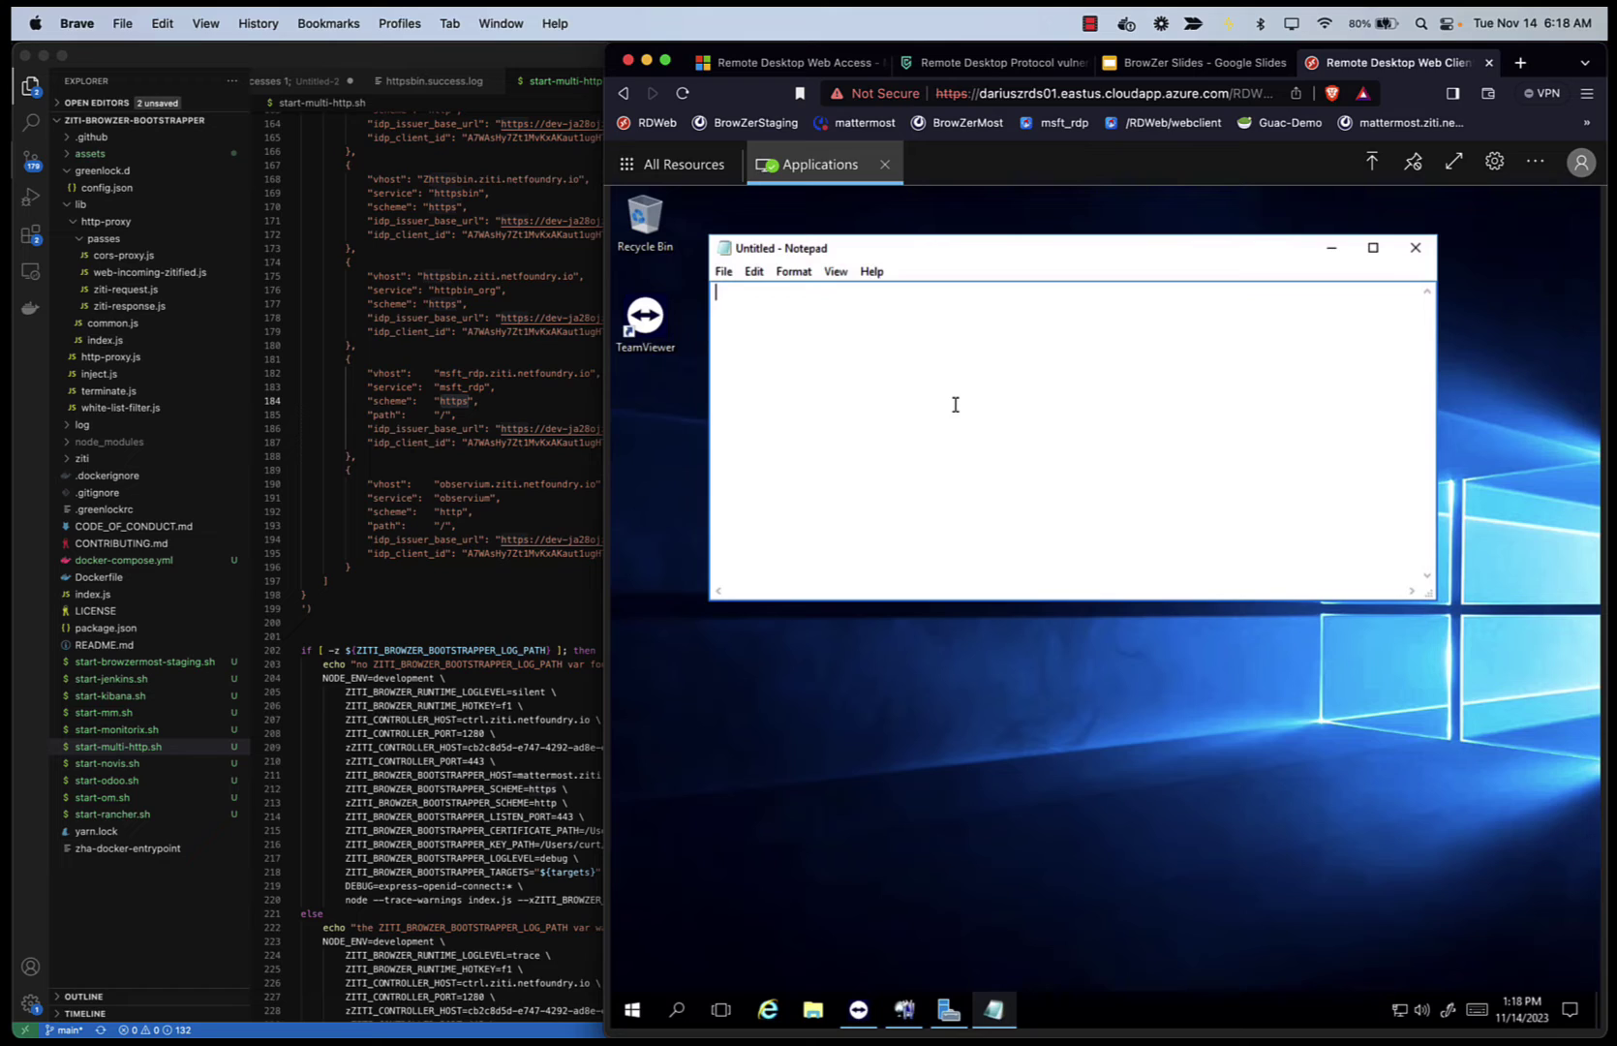
{"action": "type", "text": "Hi from Curt"}
{"action": "key", "text": "Return"}
{"action": "left_click", "coordinate": [1413, 253]}
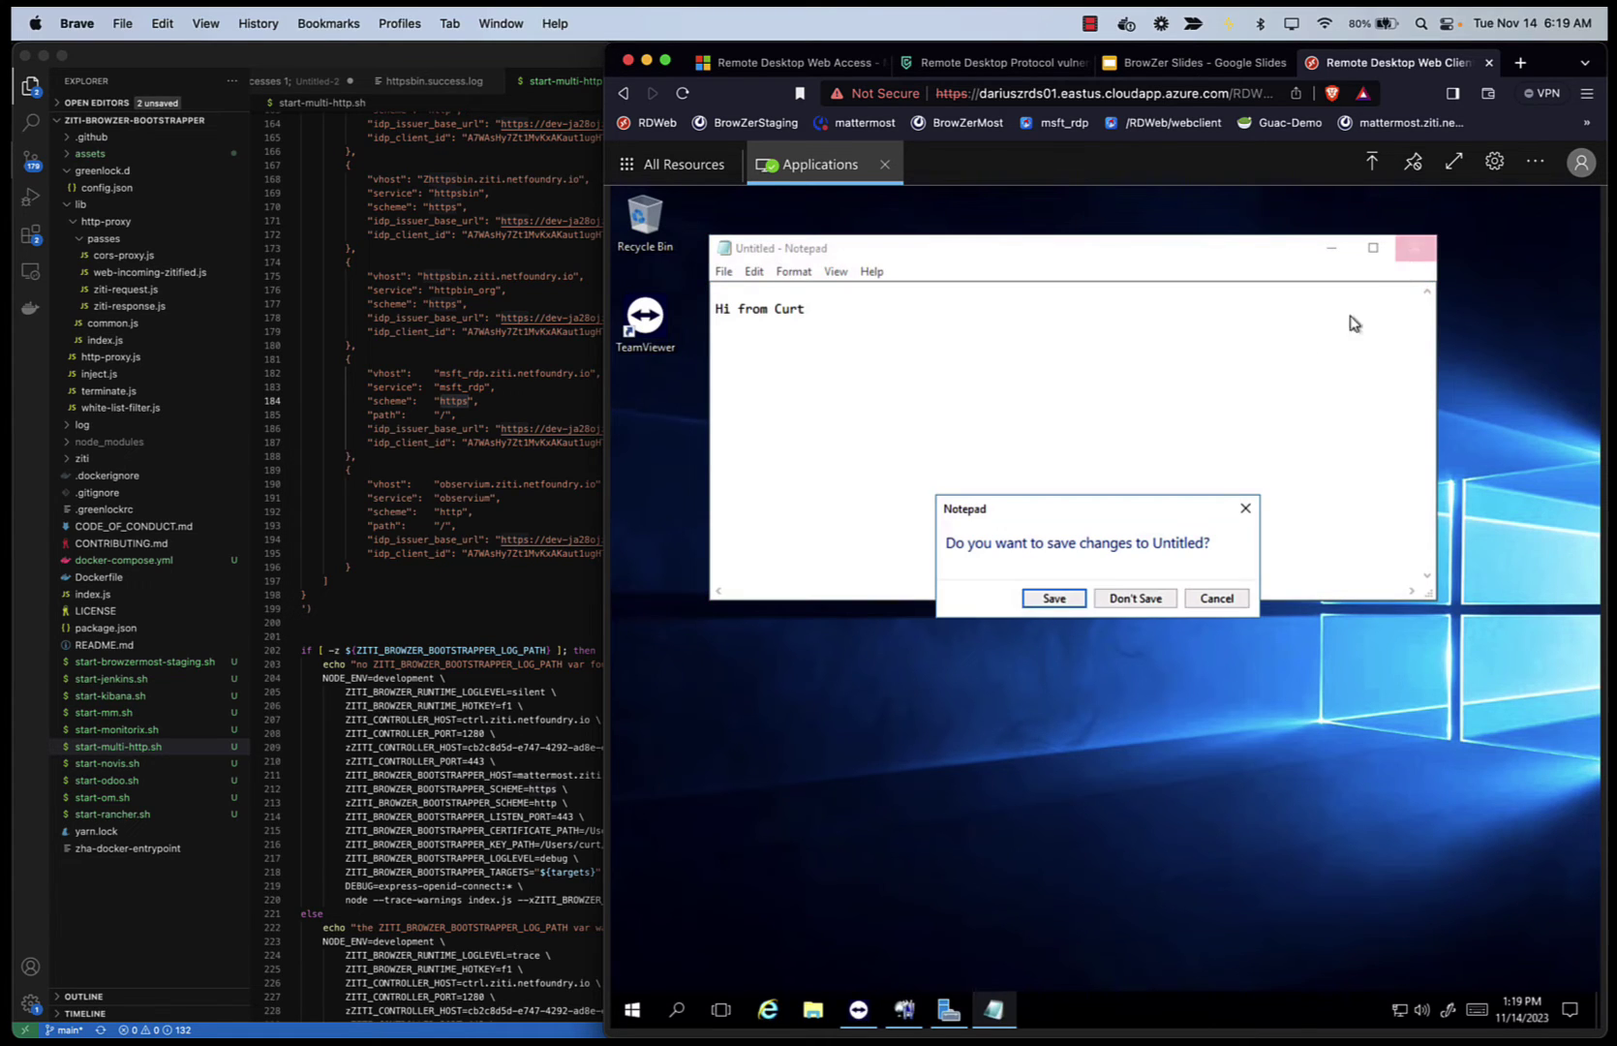
{"action": "left_click", "coordinate": [1147, 594]}
Open blog.openziti.io in Microsoft Edge on the remote machine.
{"action": "left_click", "coordinate": [632, 1009]}
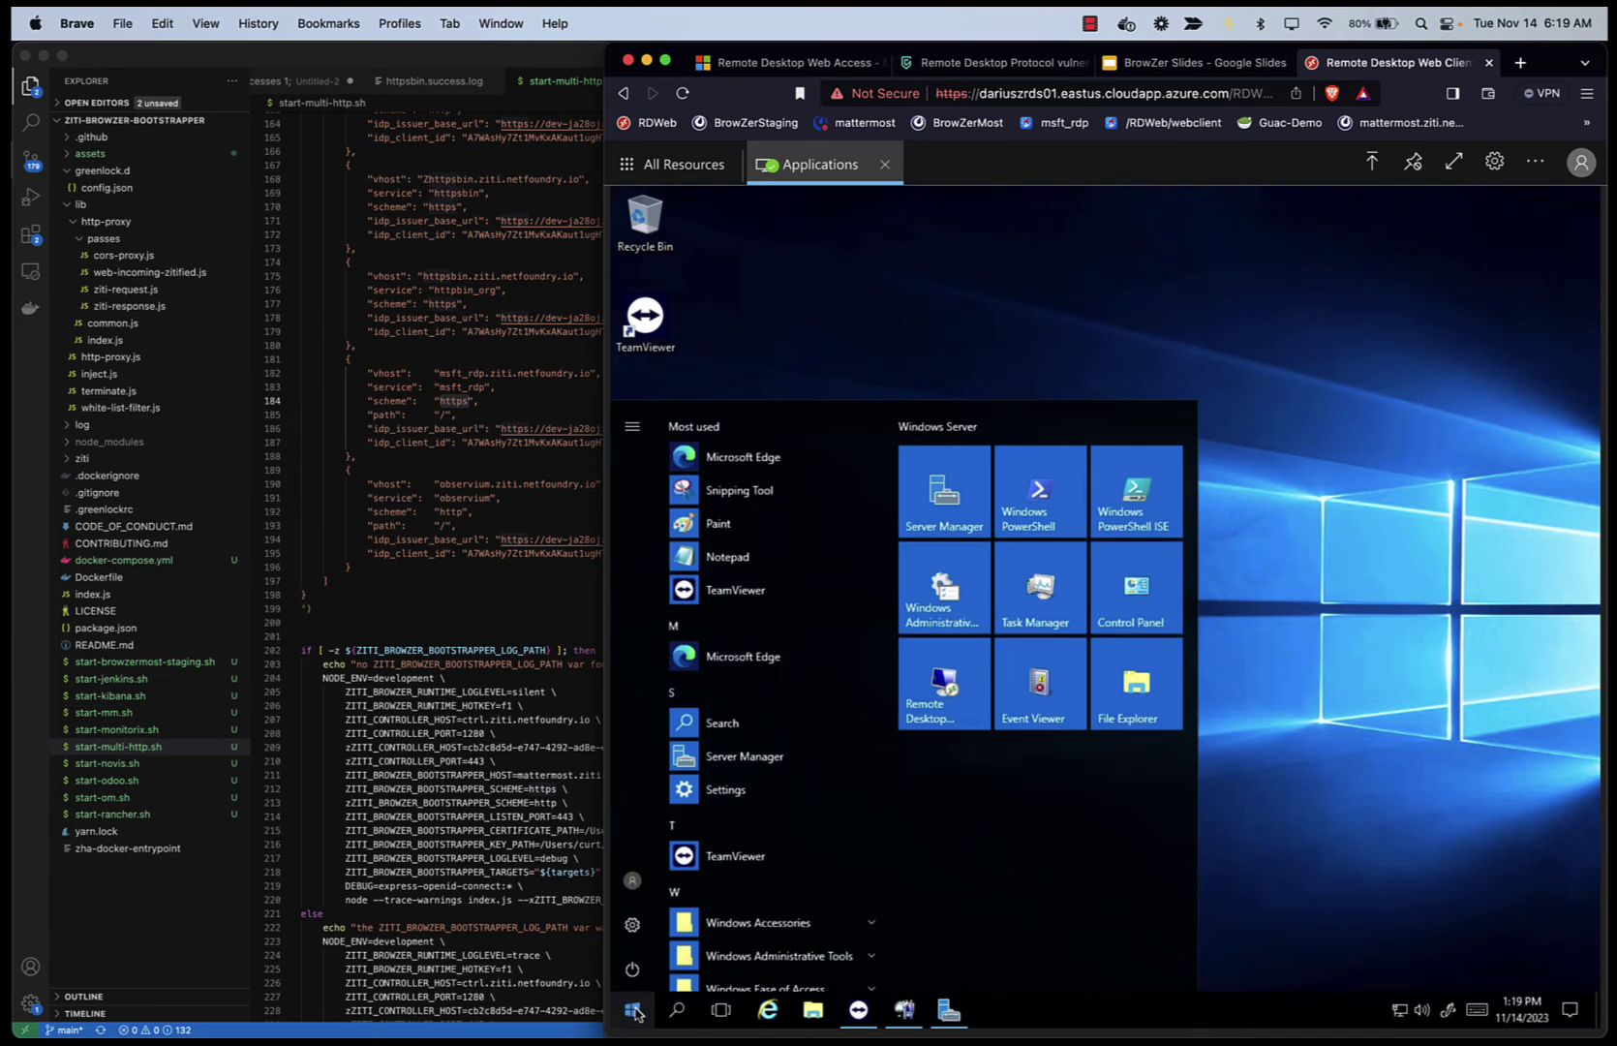
{"action": "left_click", "coordinate": [726, 657]}
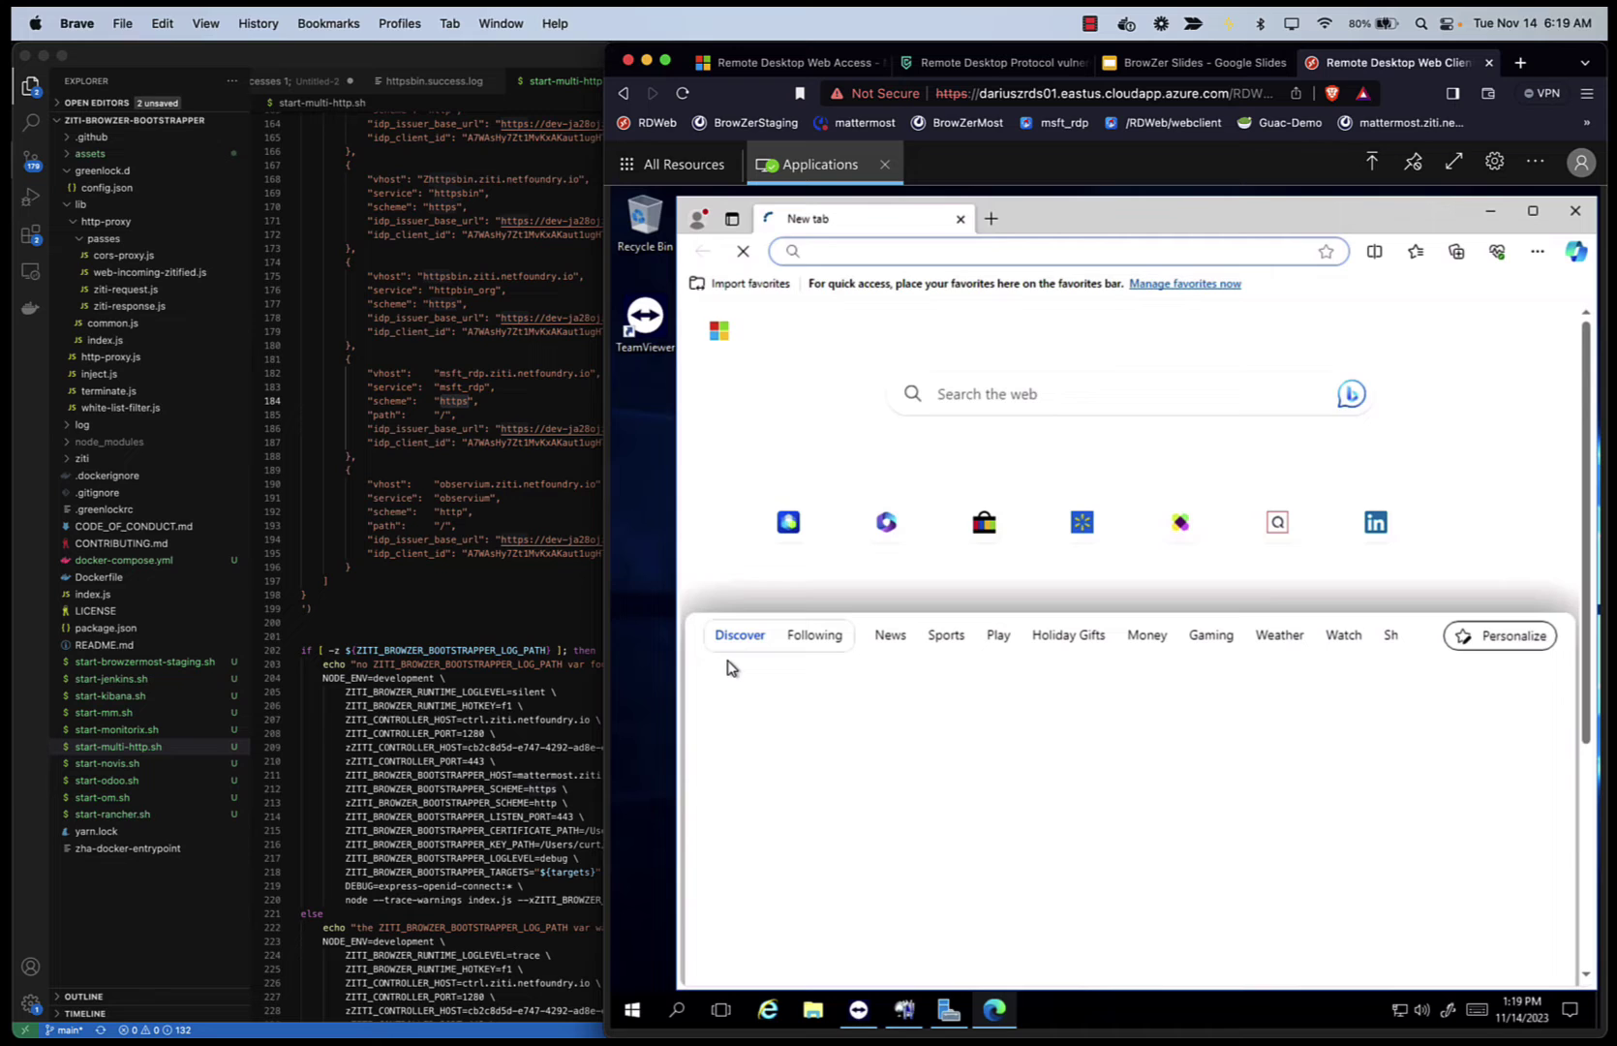
{"action": "type", "text": "blog.openziti.io"}
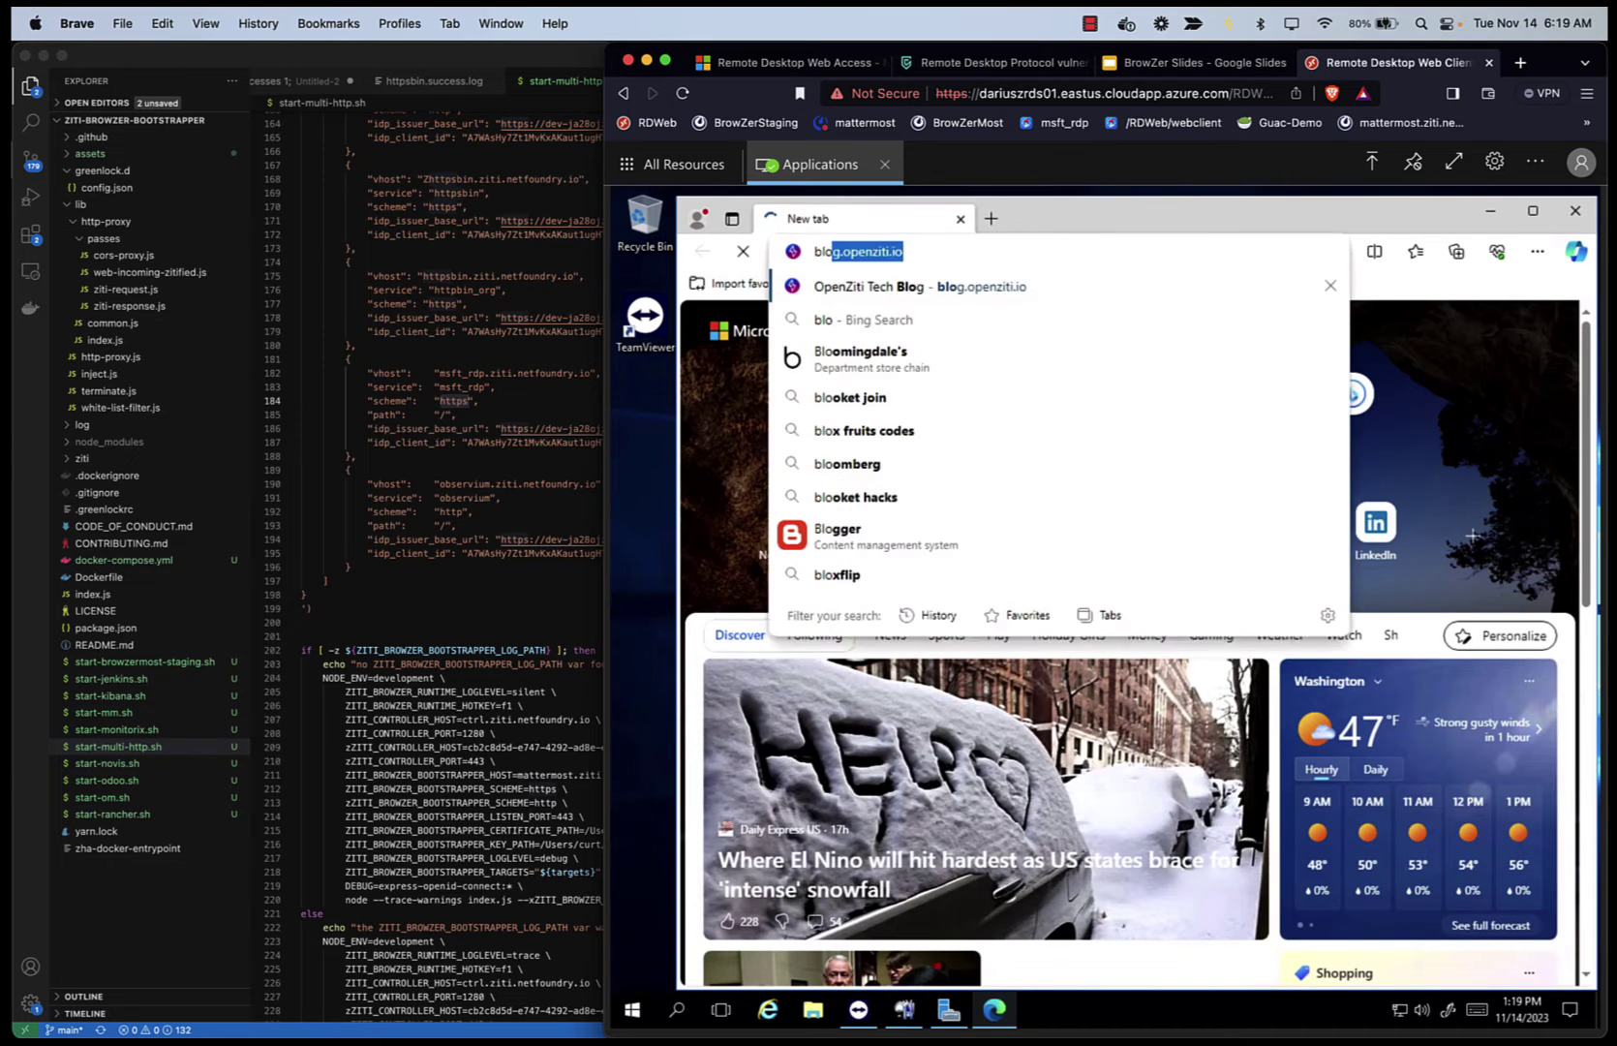
{"action": "key", "text": "Return"}
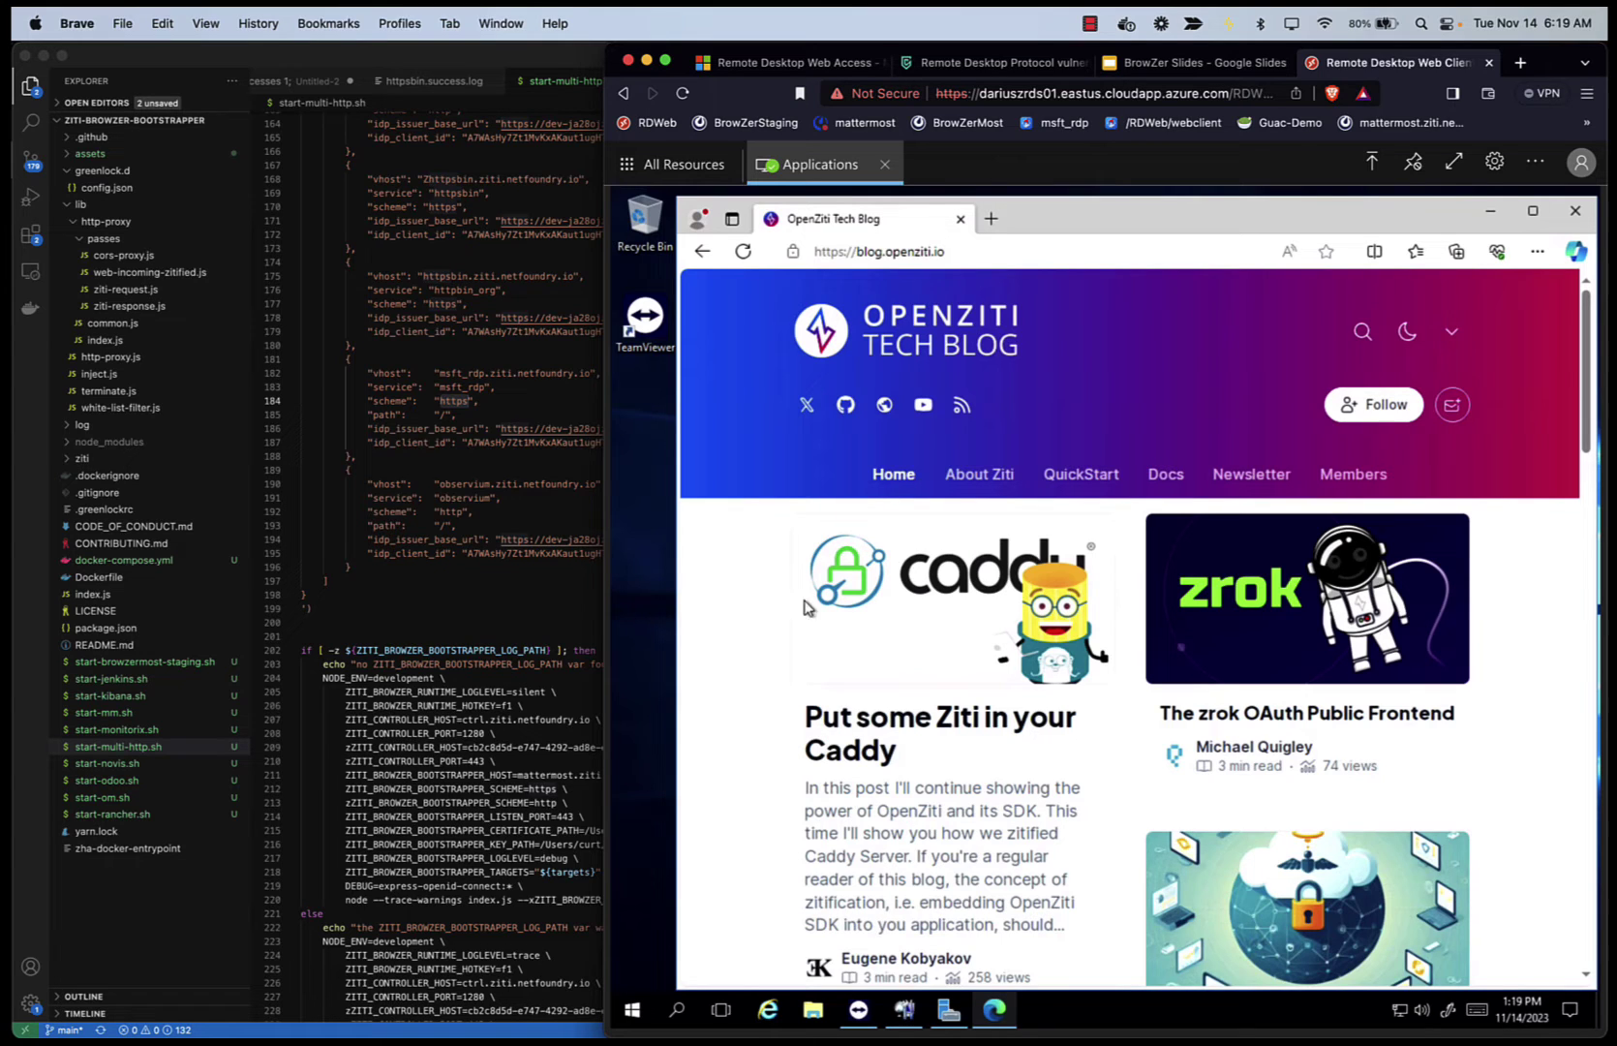
Close remote Edge, sign out through the account menu, and start a new Brave tab.
{"action": "left_click", "coordinate": [960, 221]}
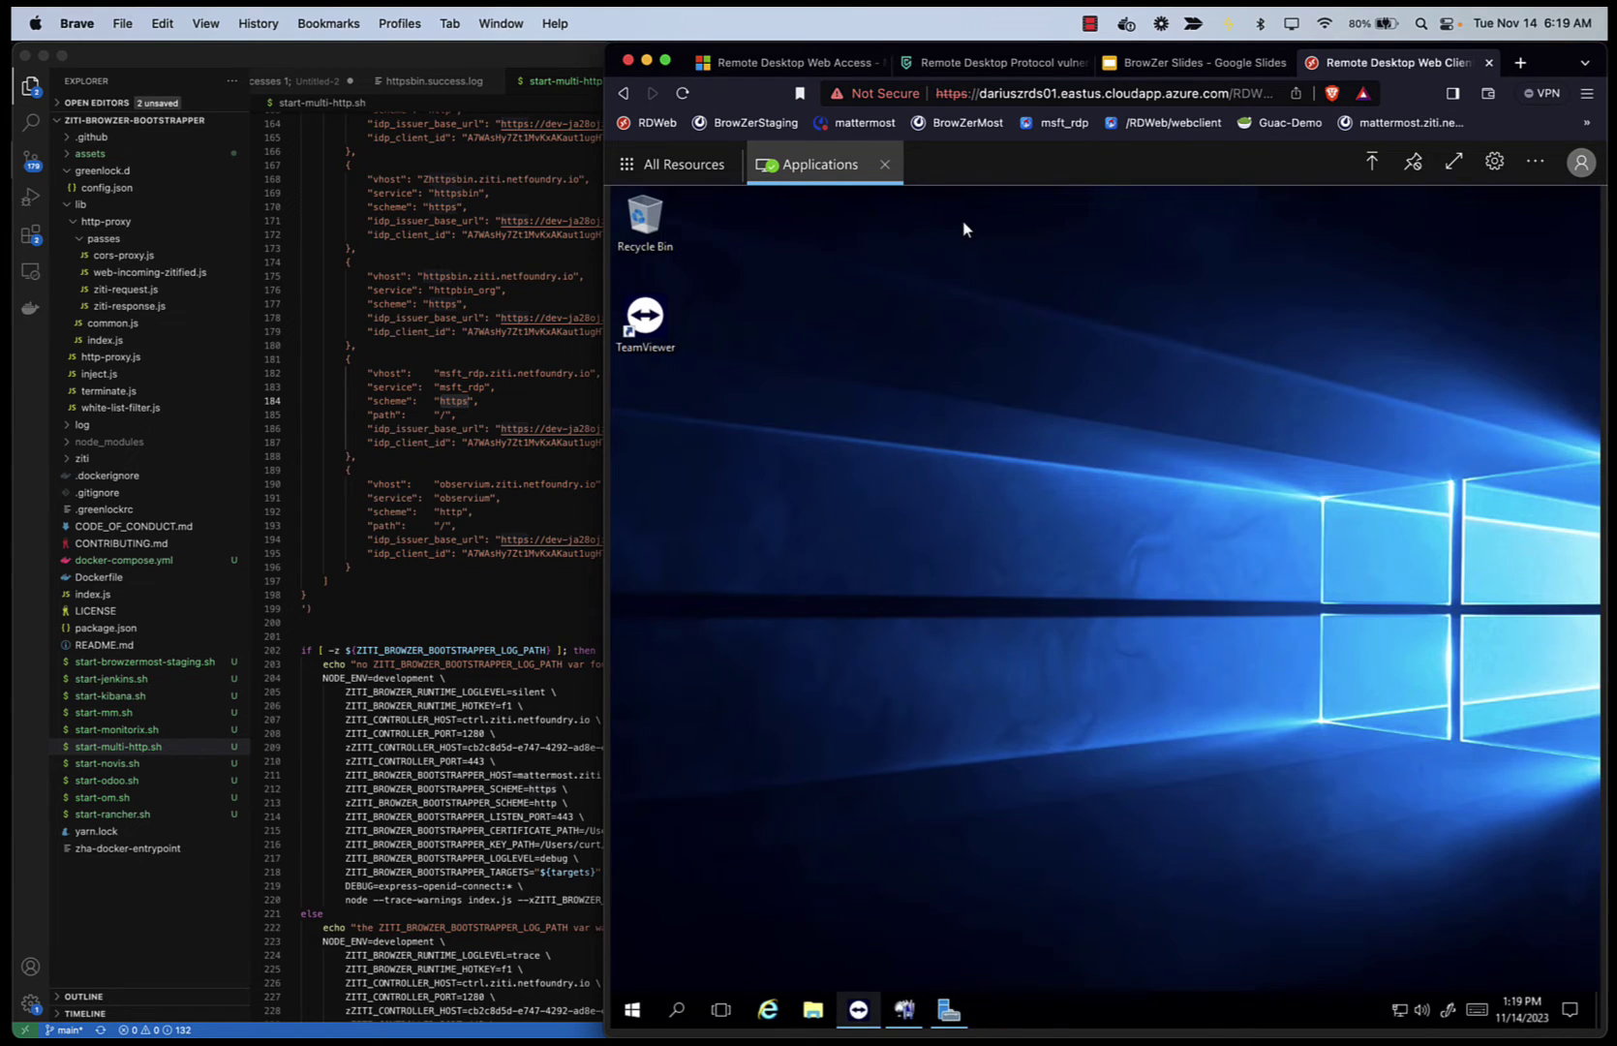
{"action": "left_click", "coordinate": [1578, 172]}
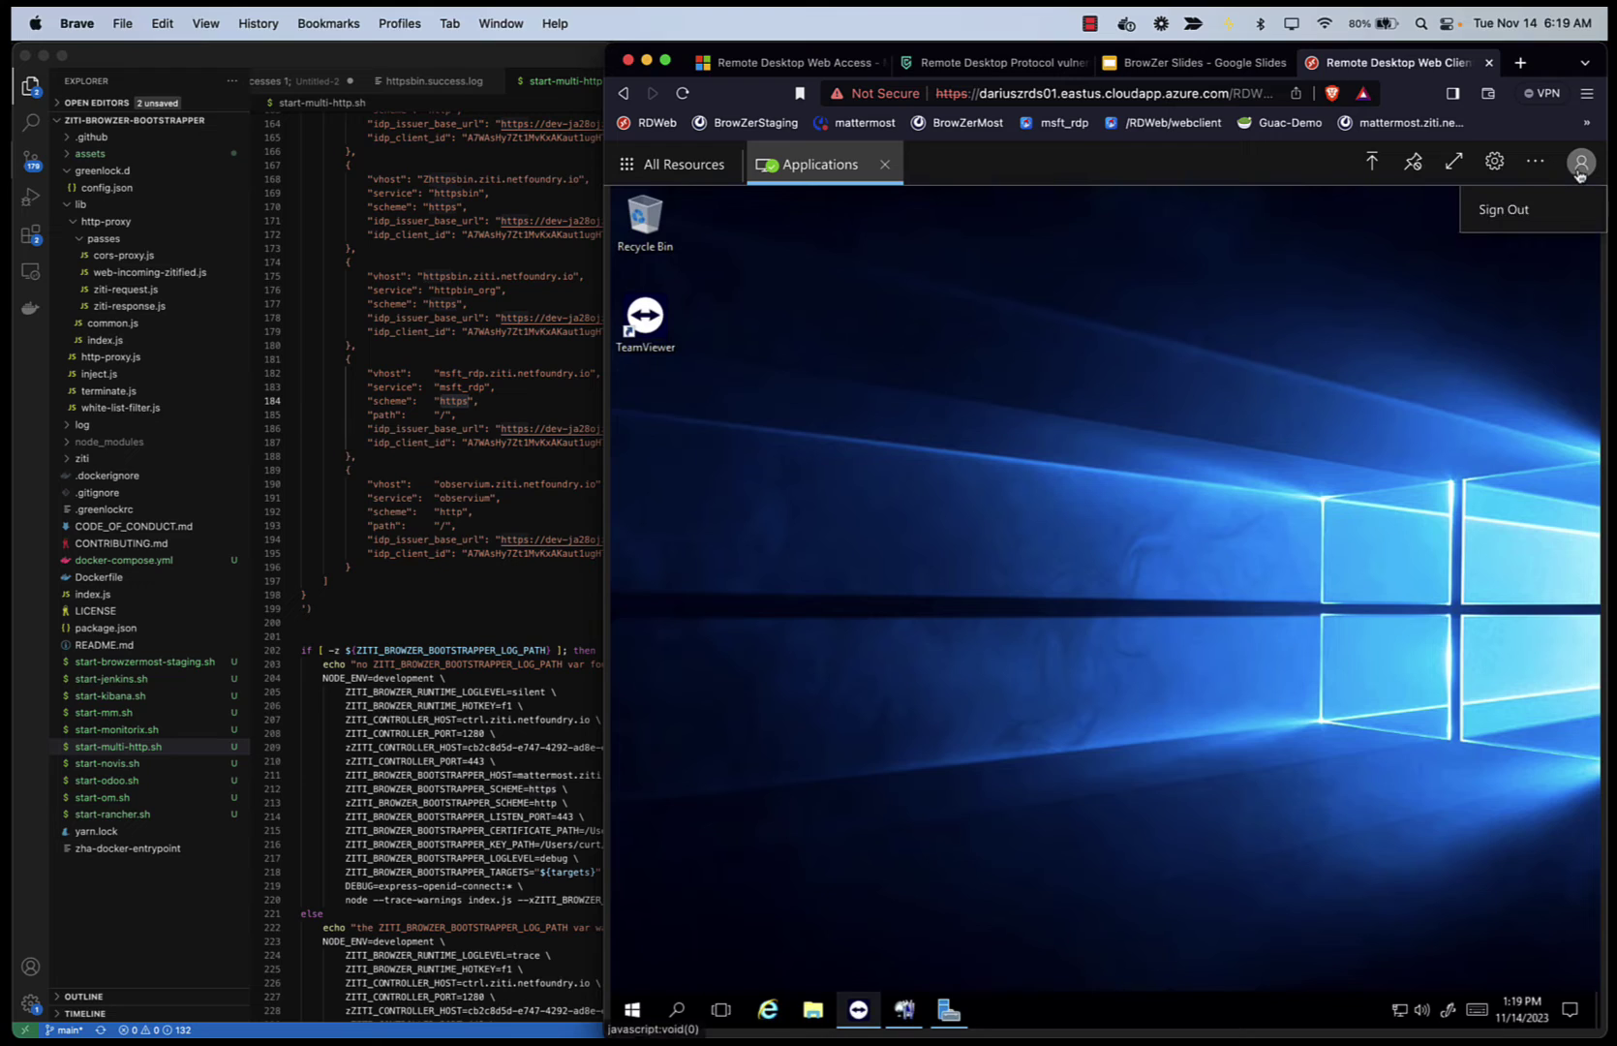
{"action": "left_click", "coordinate": [1506, 207]}
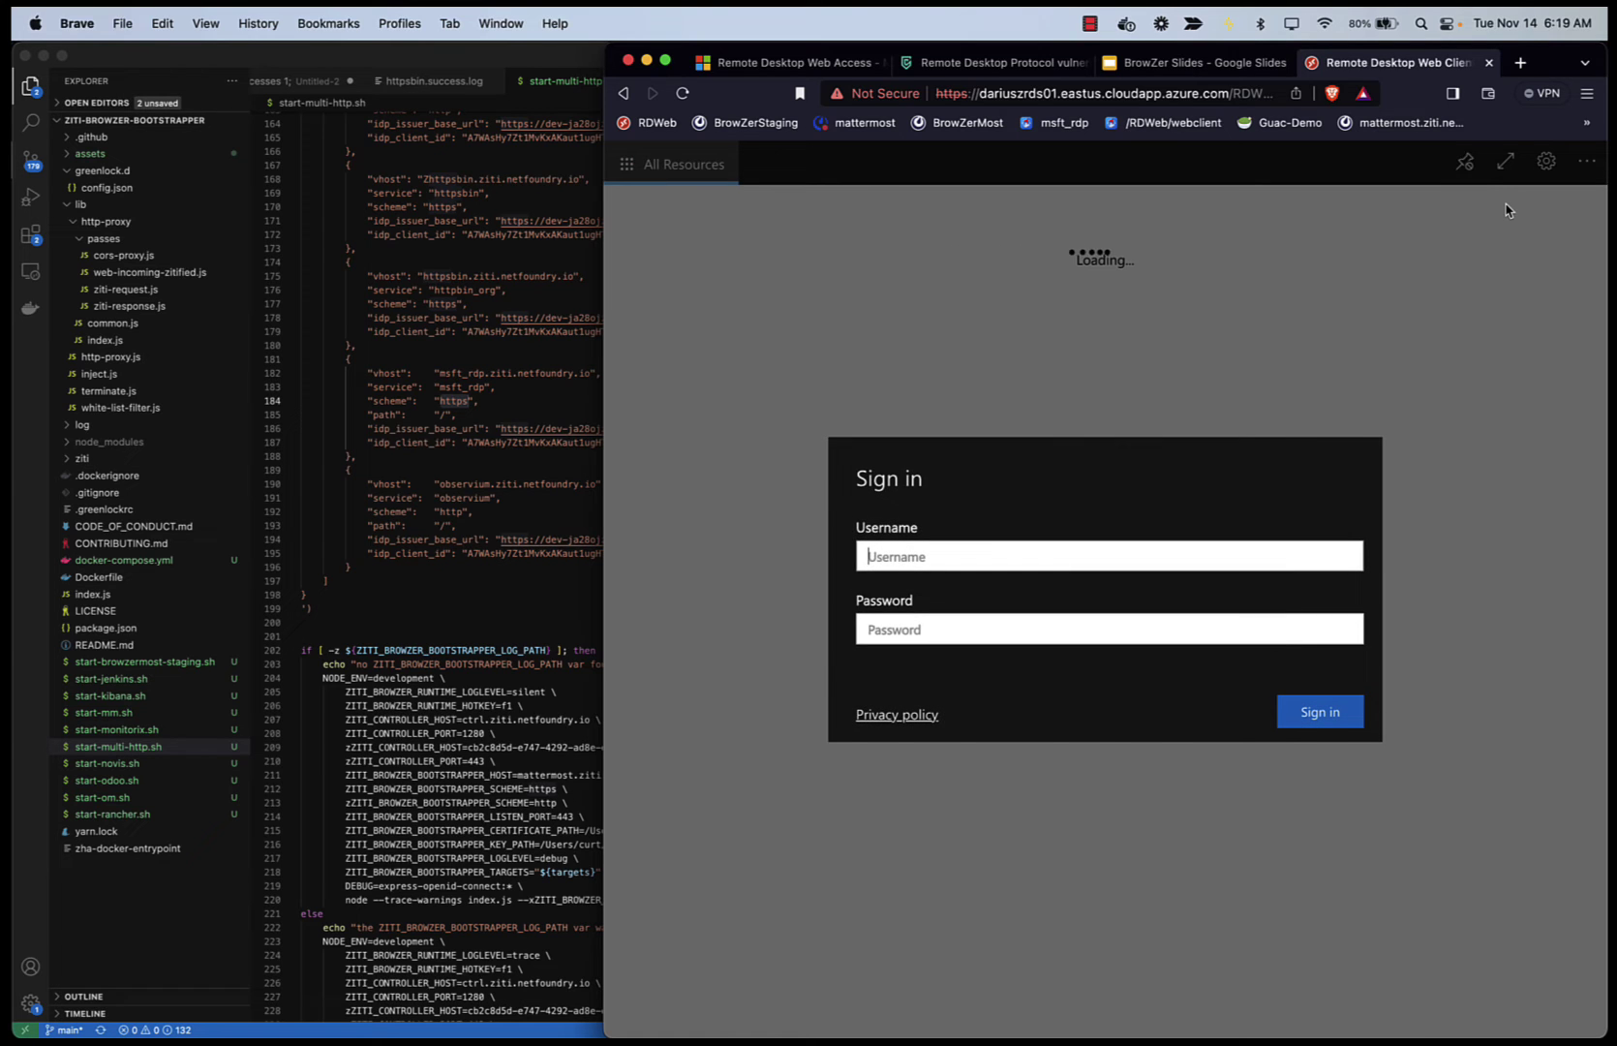
{"action": "left_click", "coordinate": [1520, 63]}
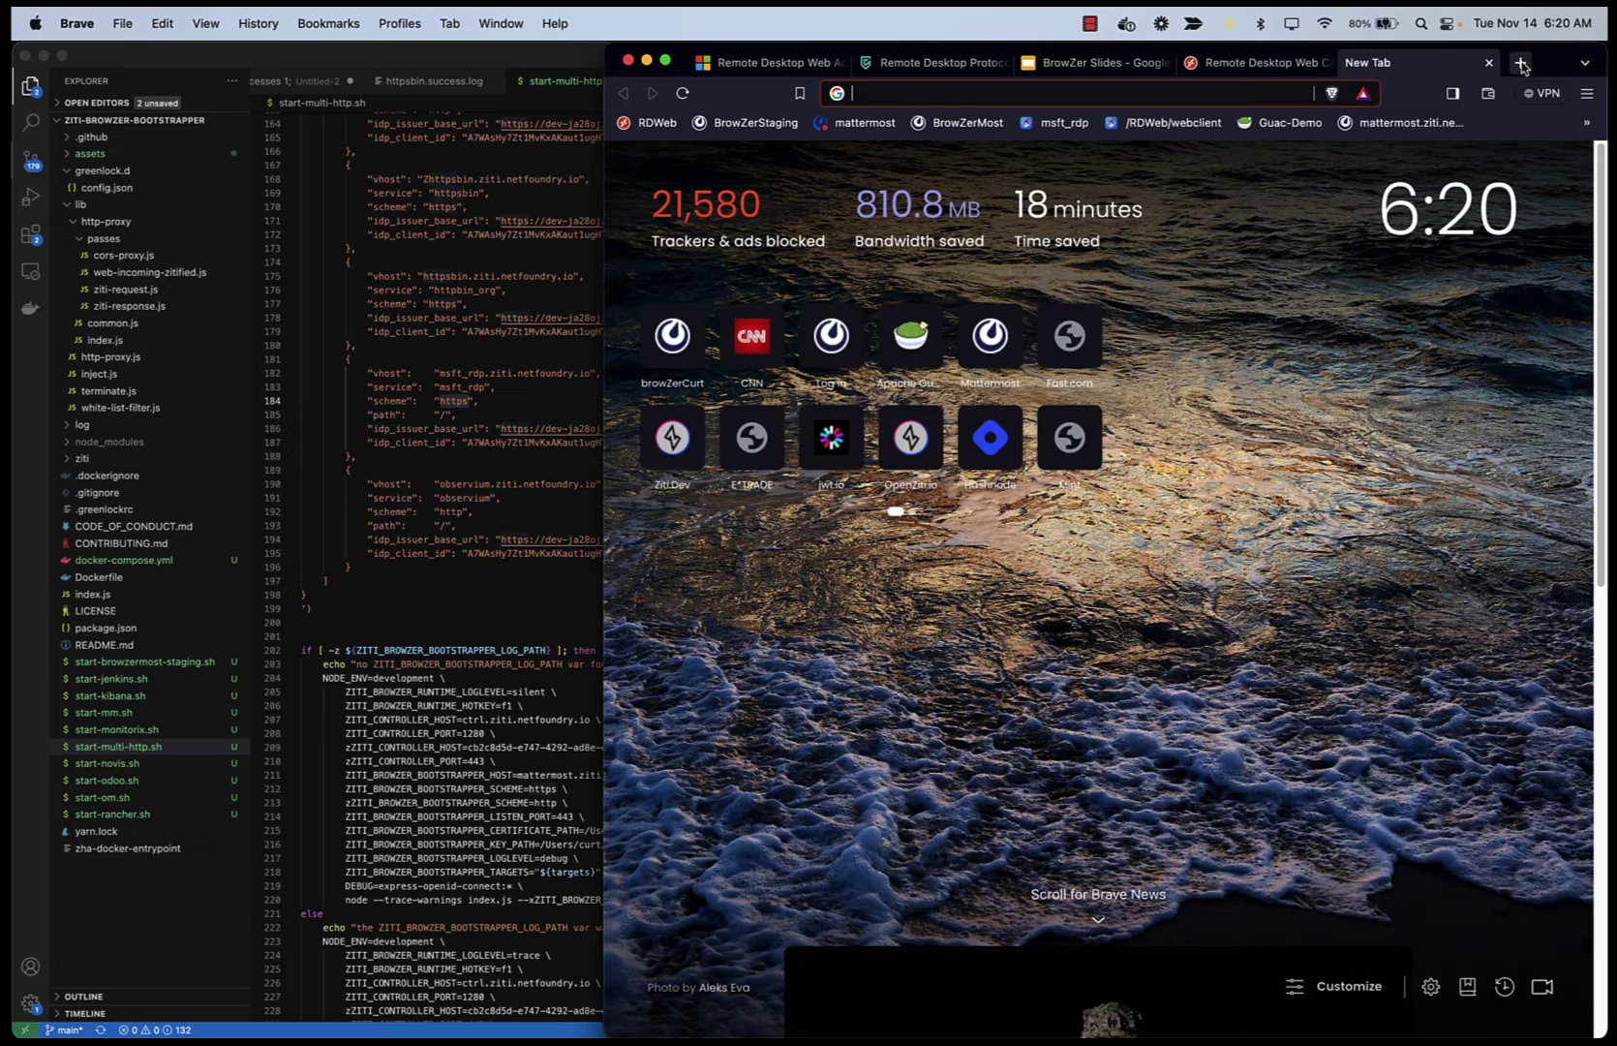
Load the msft_rdp bookmark through BrowZer and continue with Google on the Auth0 page.
{"action": "left_click", "coordinate": [1055, 127]}
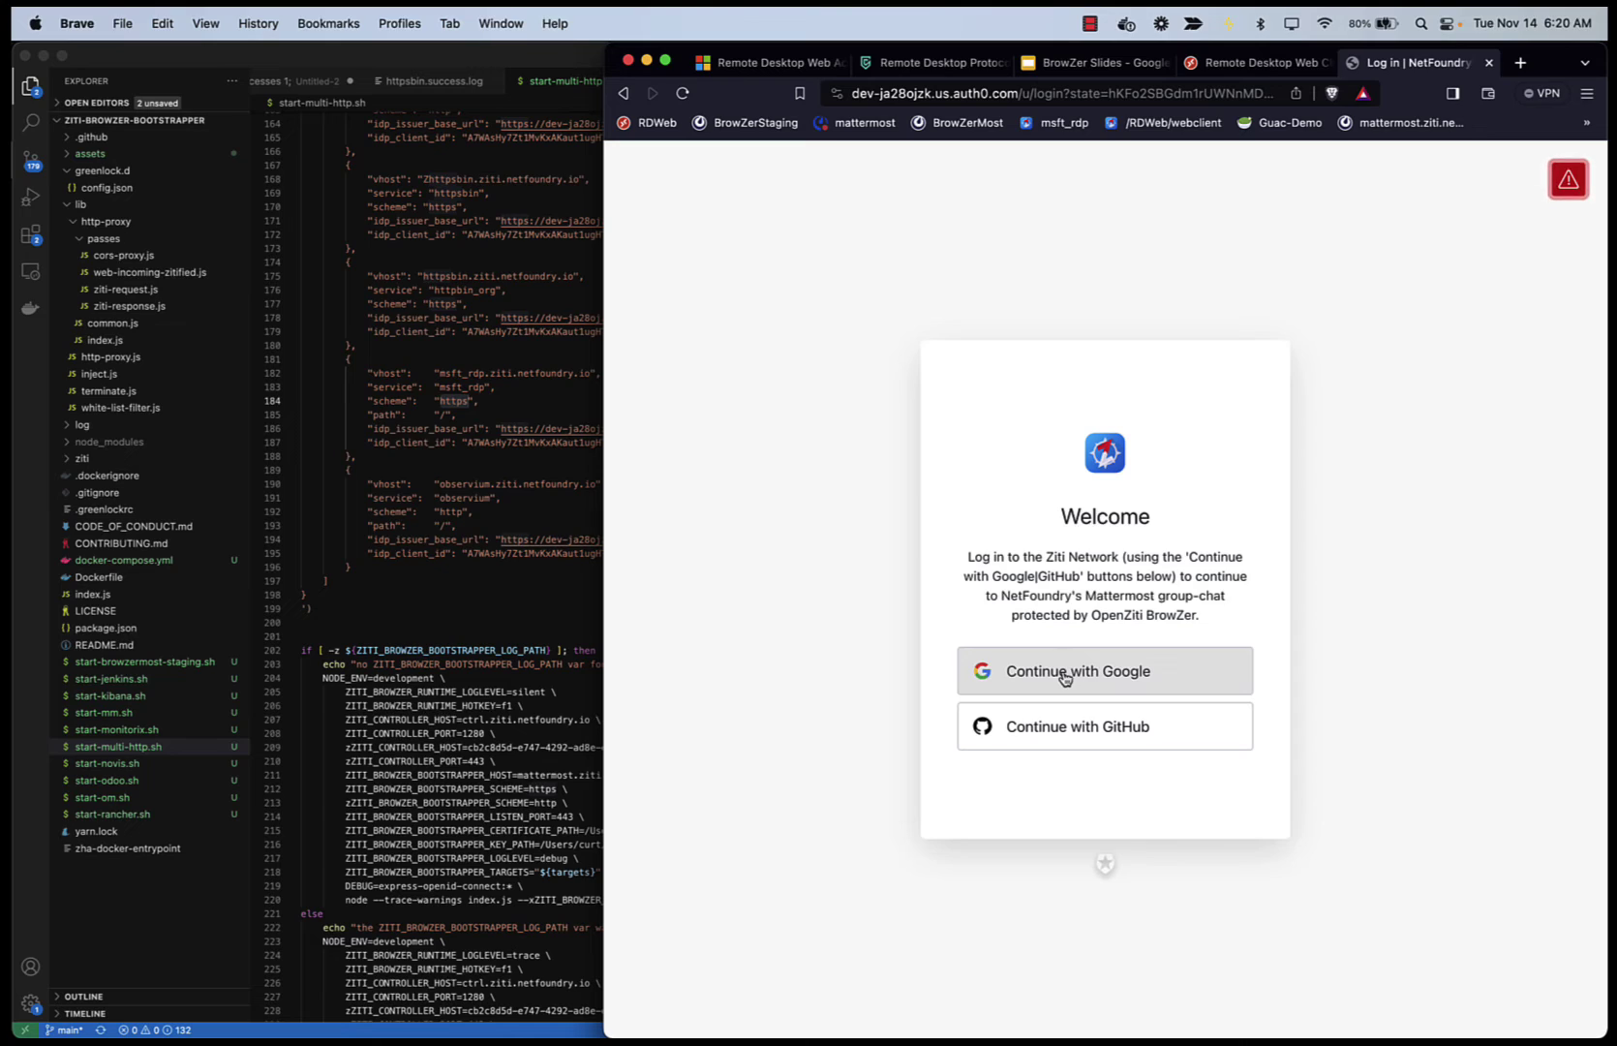
{"action": "left_click", "coordinate": [1064, 678]}
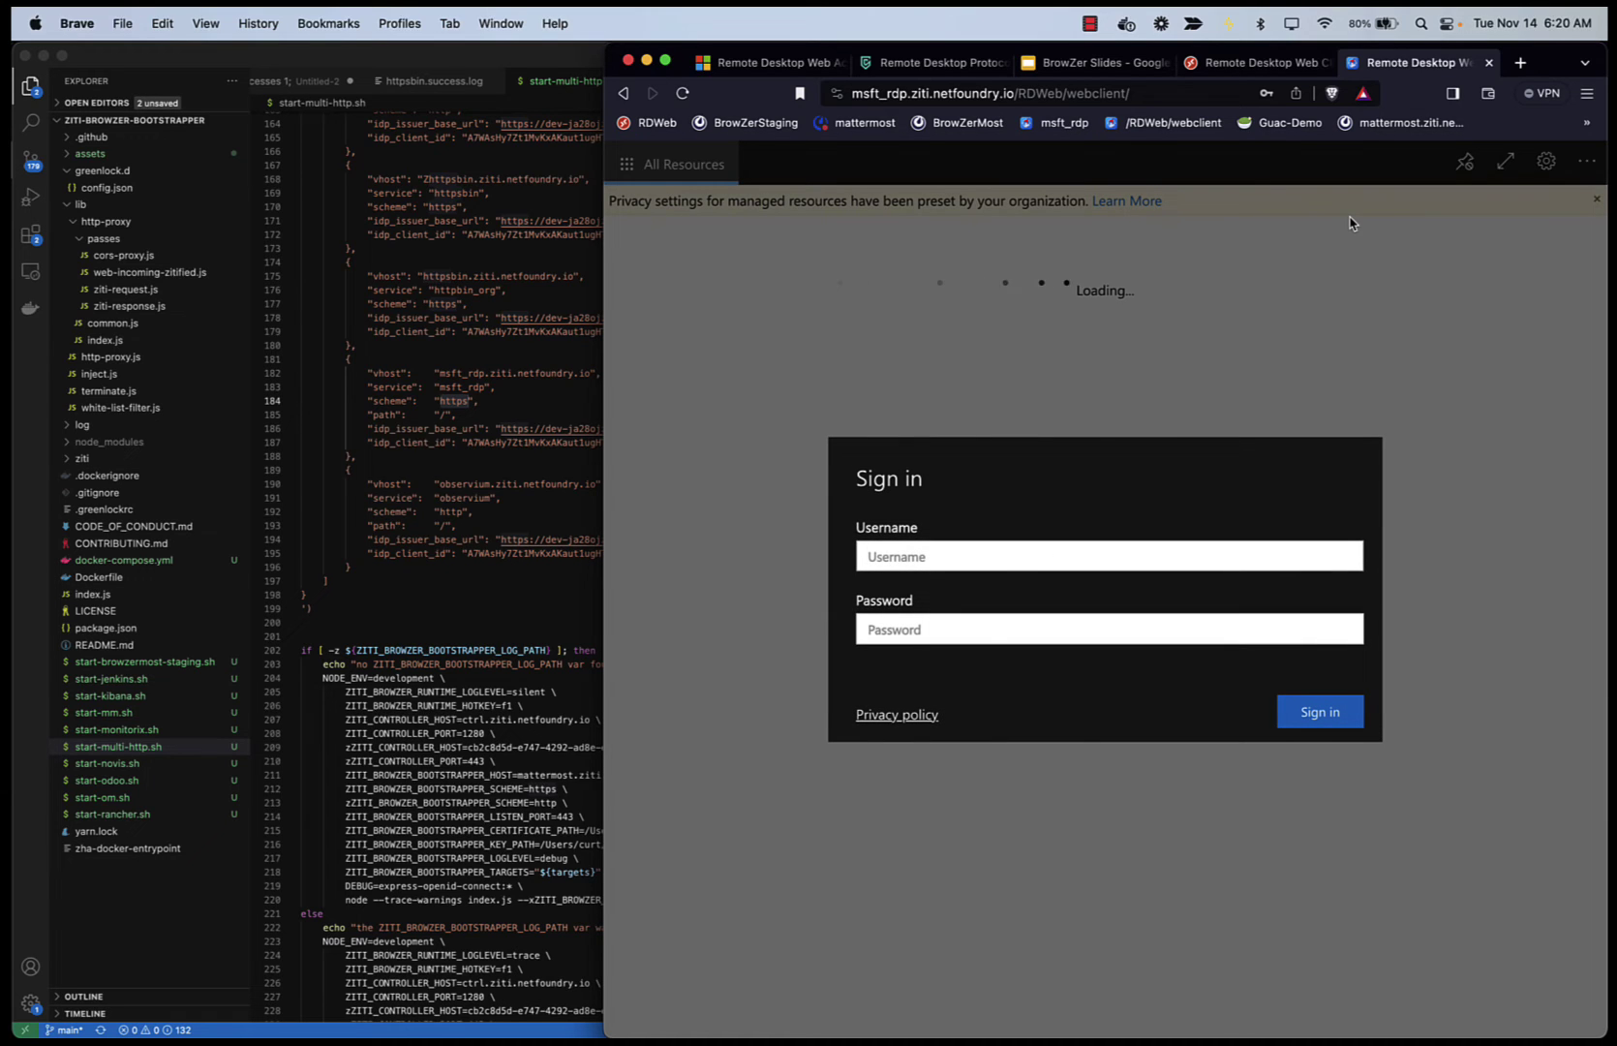
Fill the saved login, open DevTools with a cleared Console, and sign in to the web client.
{"action": "left_click", "coordinate": [1003, 554]}
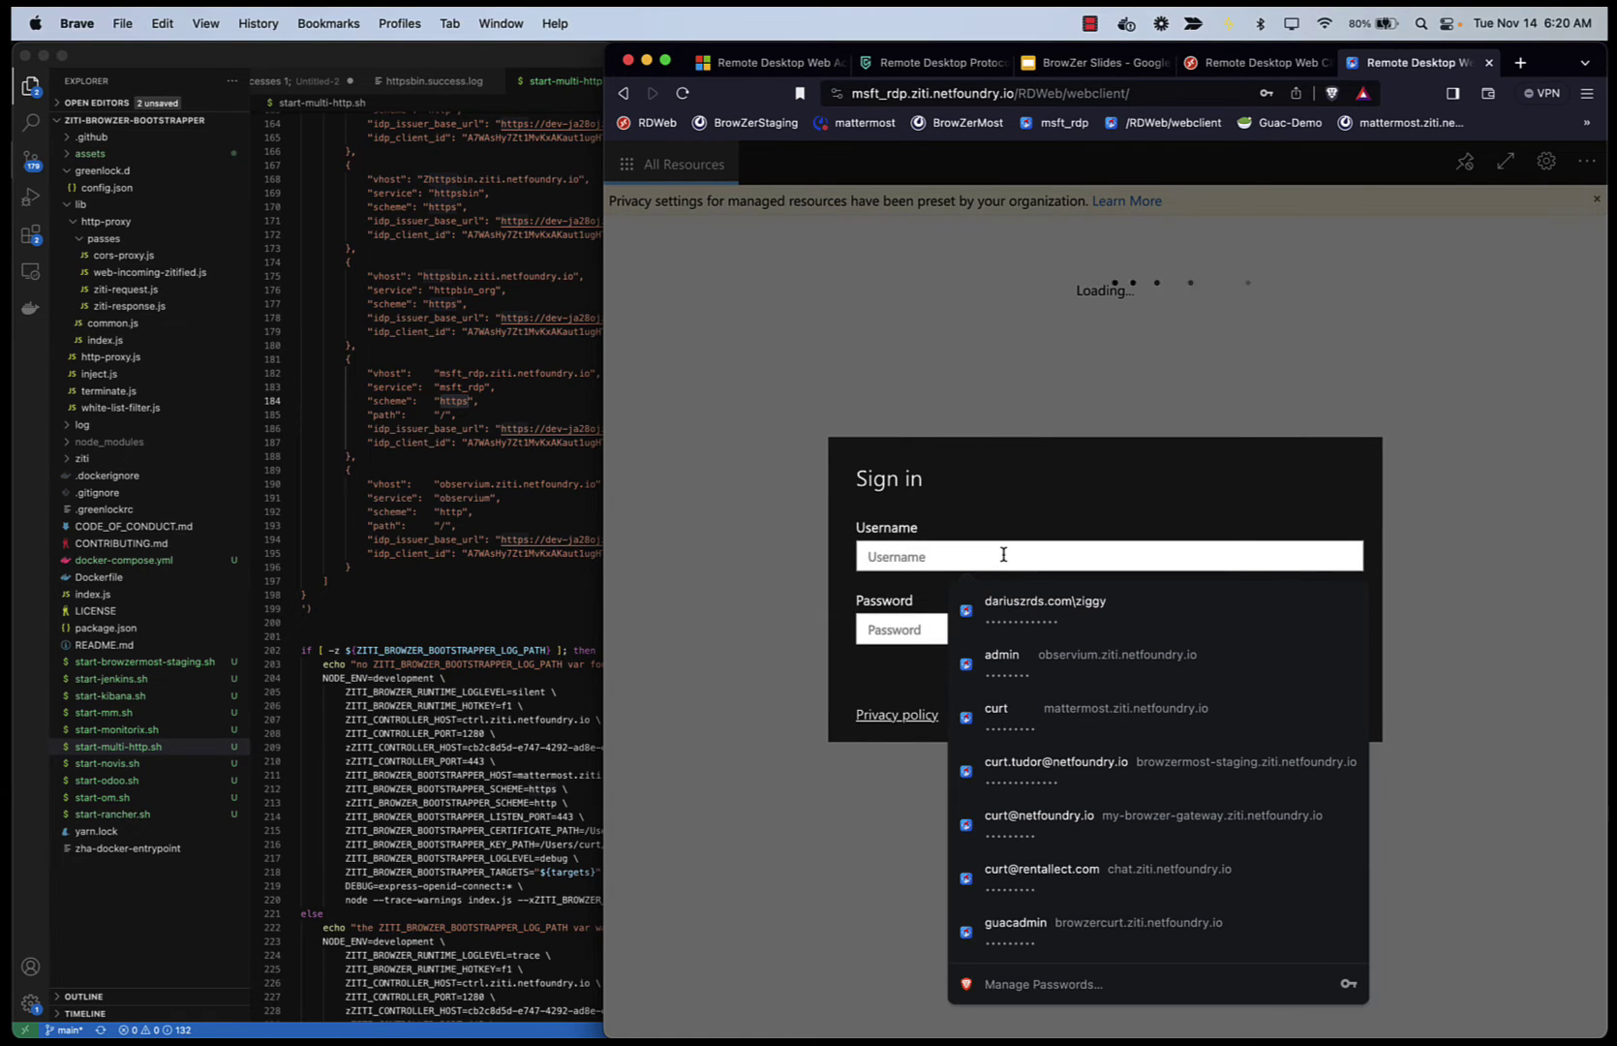
{"action": "left_click", "coordinate": [1032, 602]}
{"action": "key", "text": "super+alt+i"}
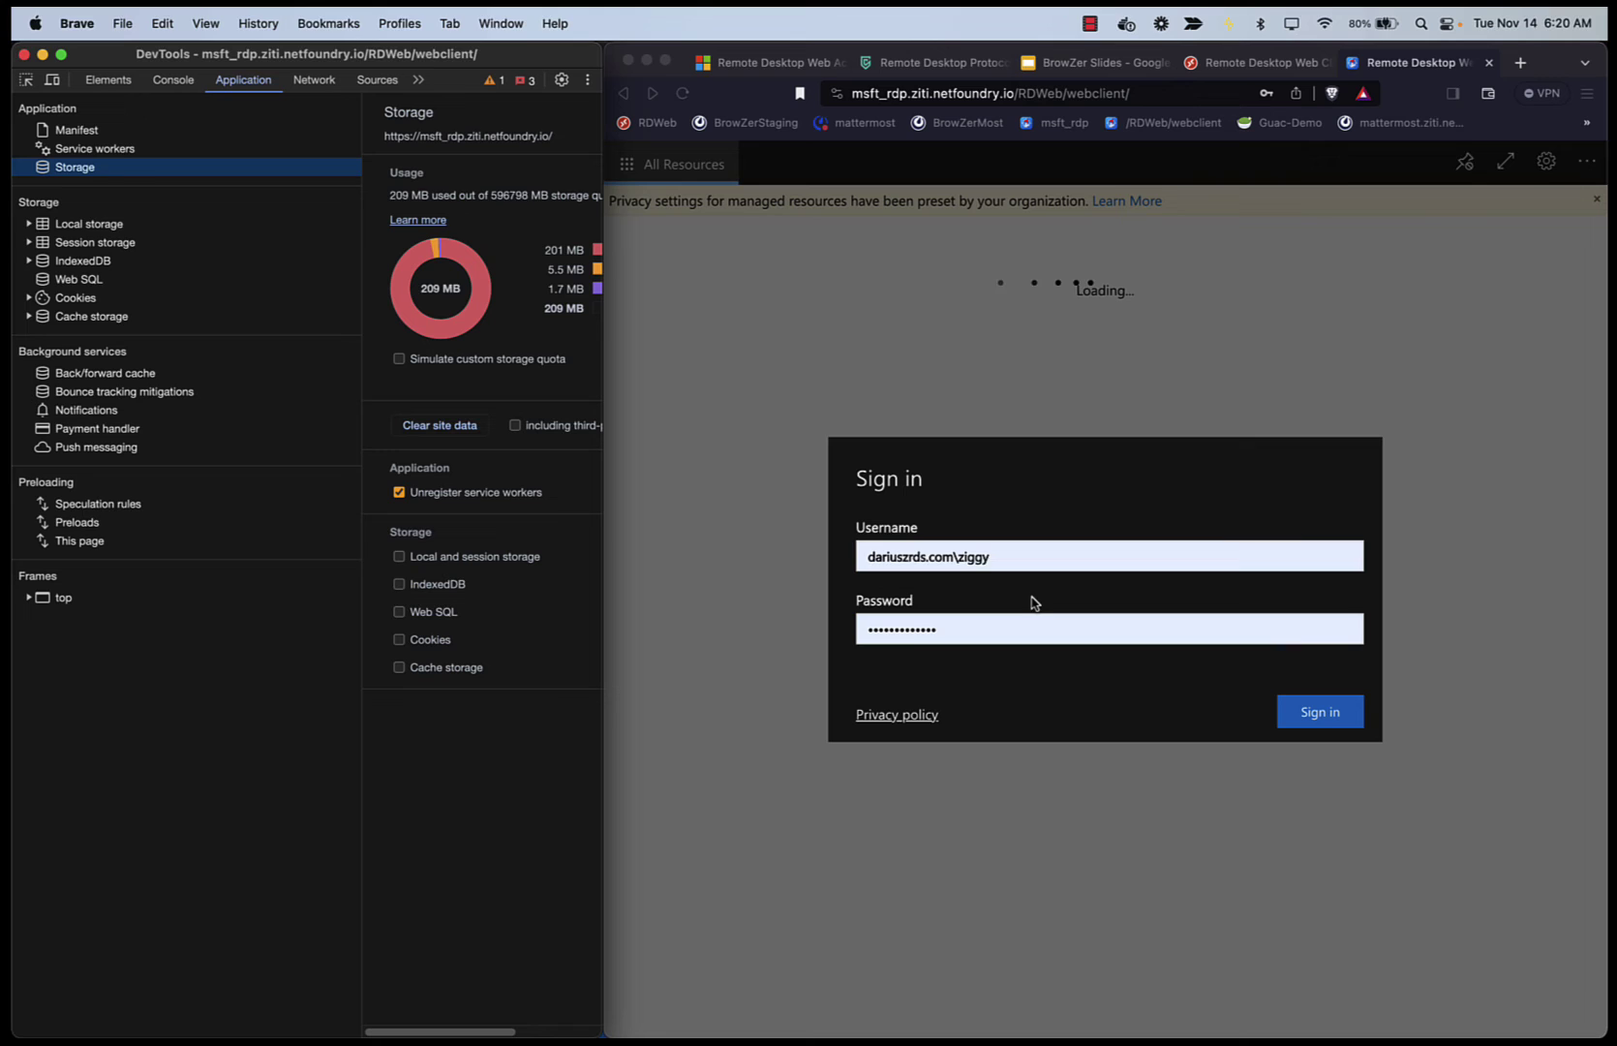
{"action": "left_click", "coordinate": [174, 81]}
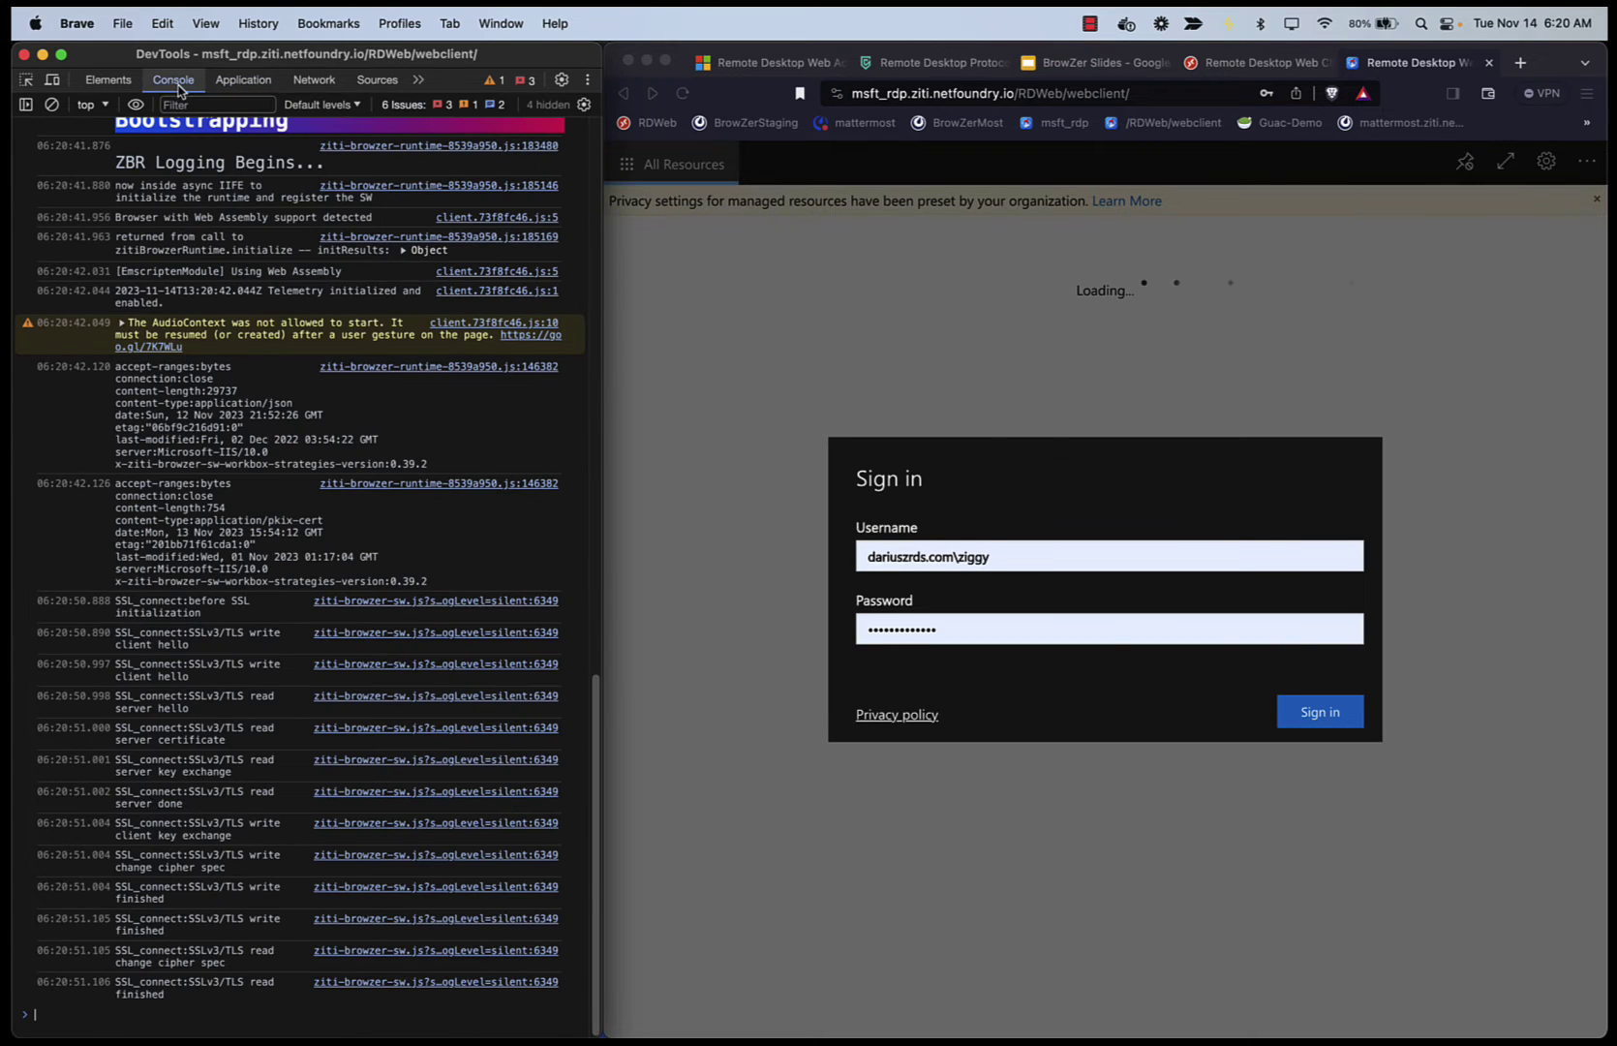
{"action": "left_click", "coordinate": [52, 105]}
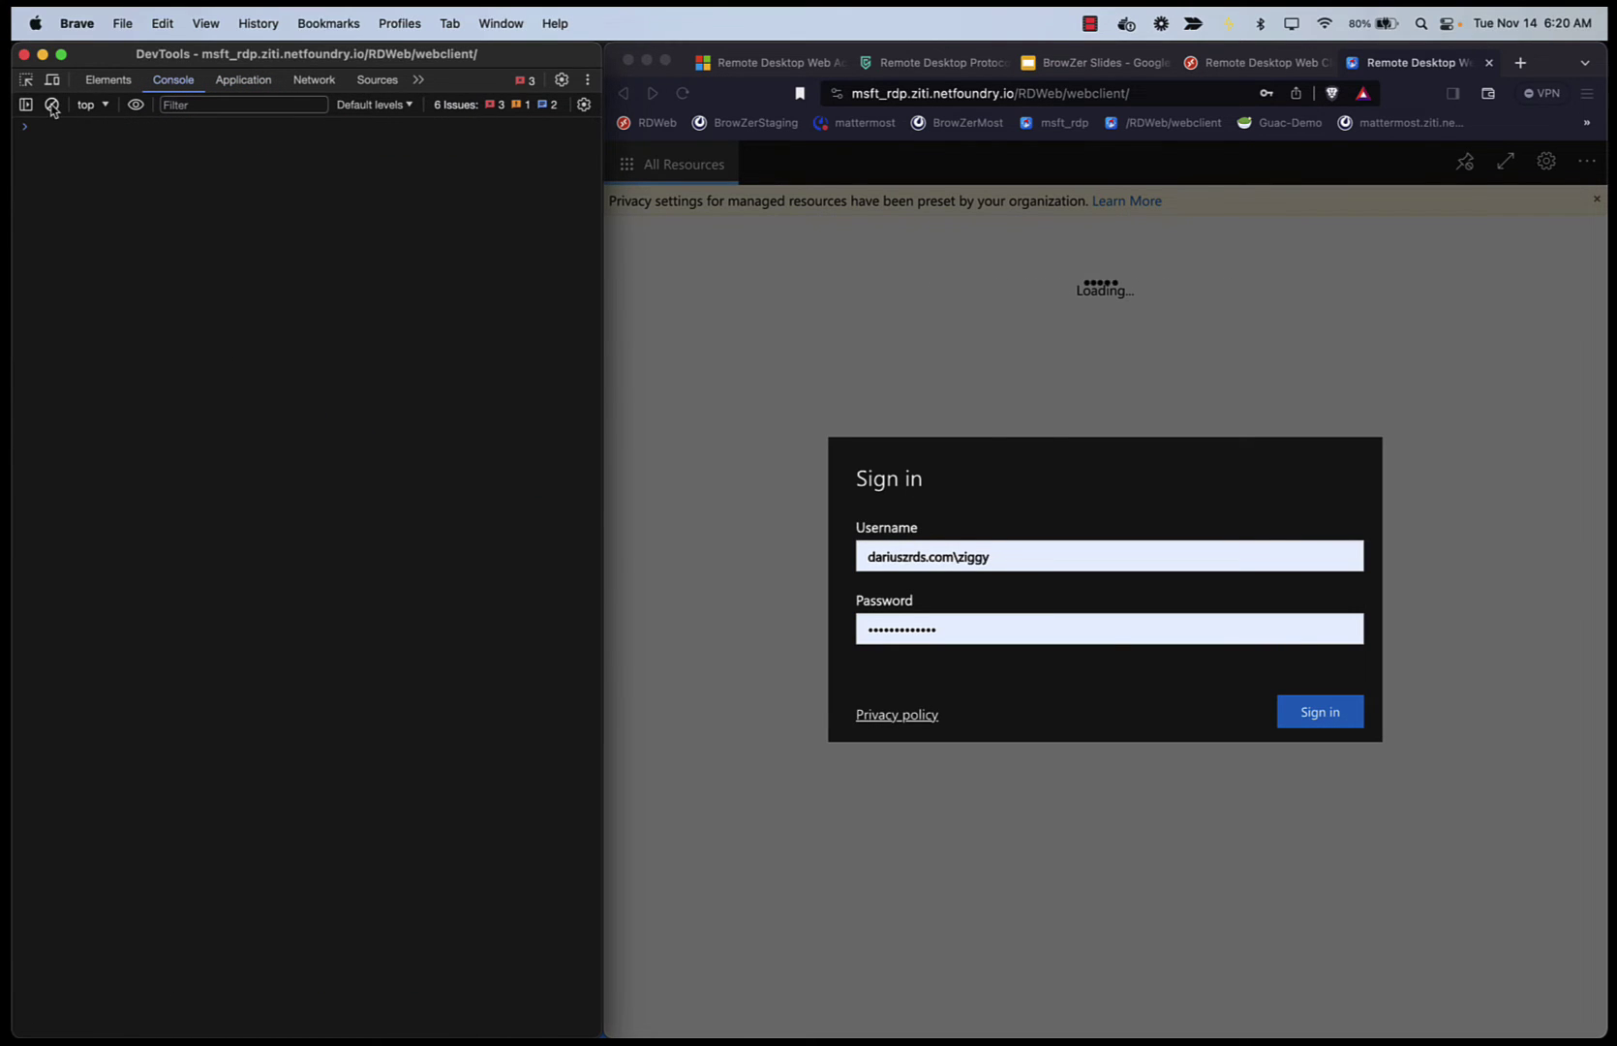
{"action": "left_click", "coordinate": [1236, 714]}
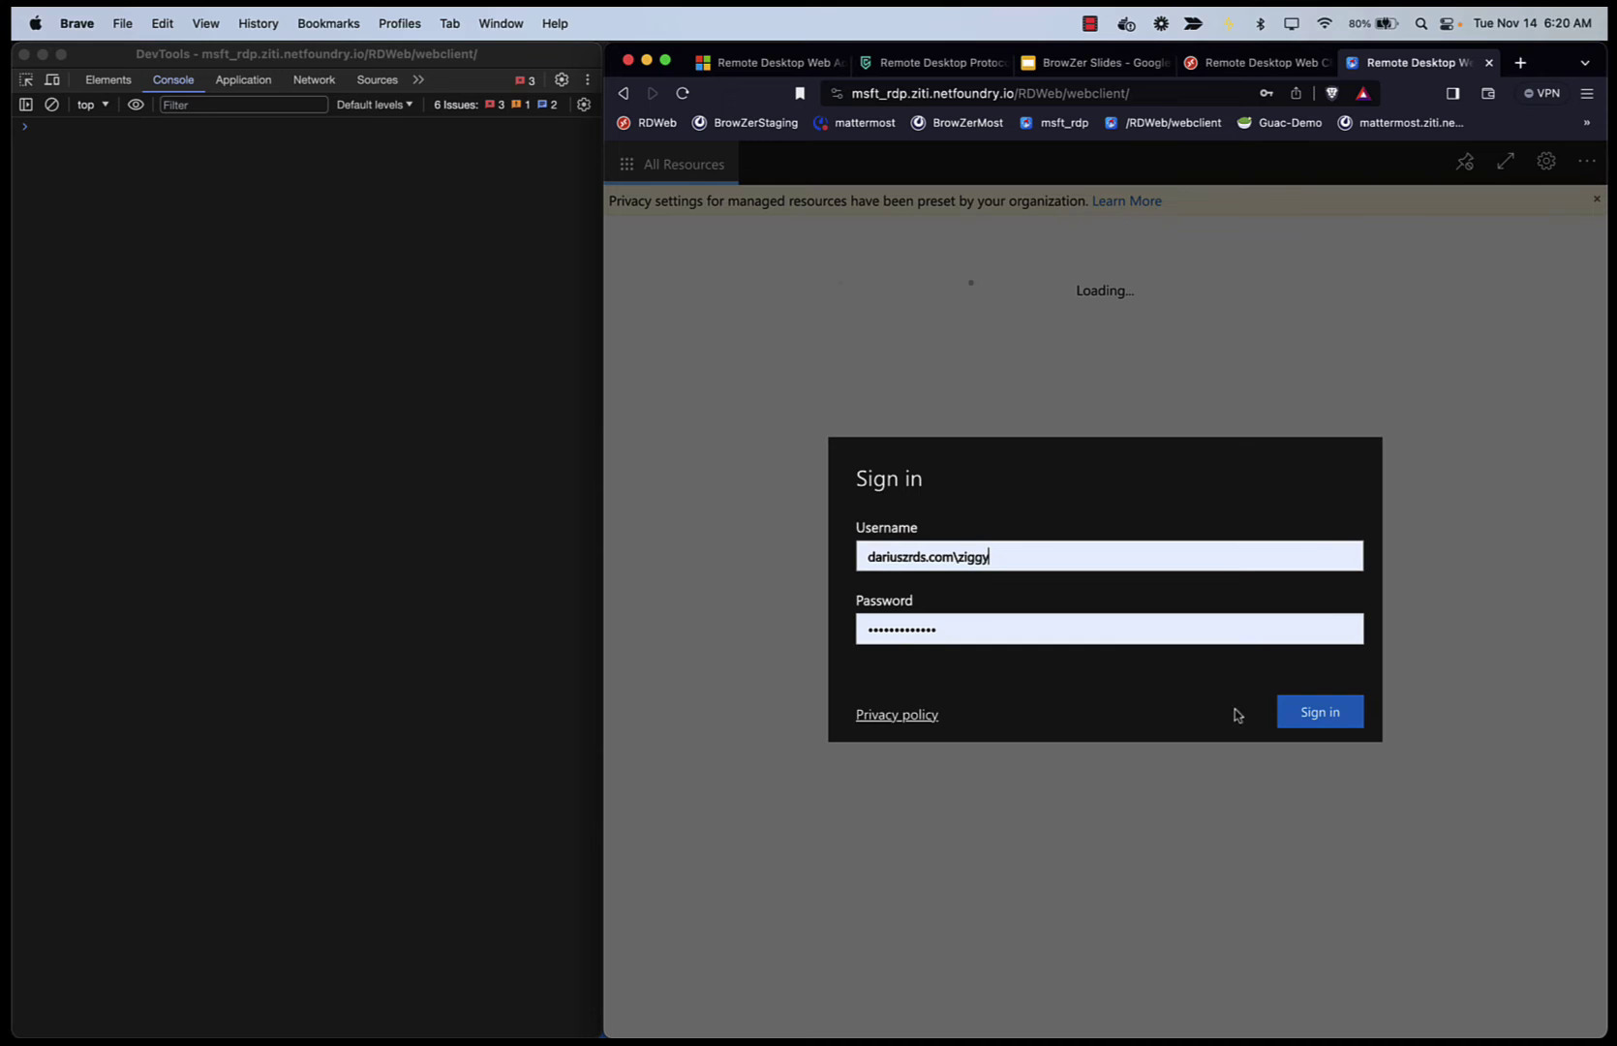
{"action": "left_click", "coordinate": [1328, 716]}
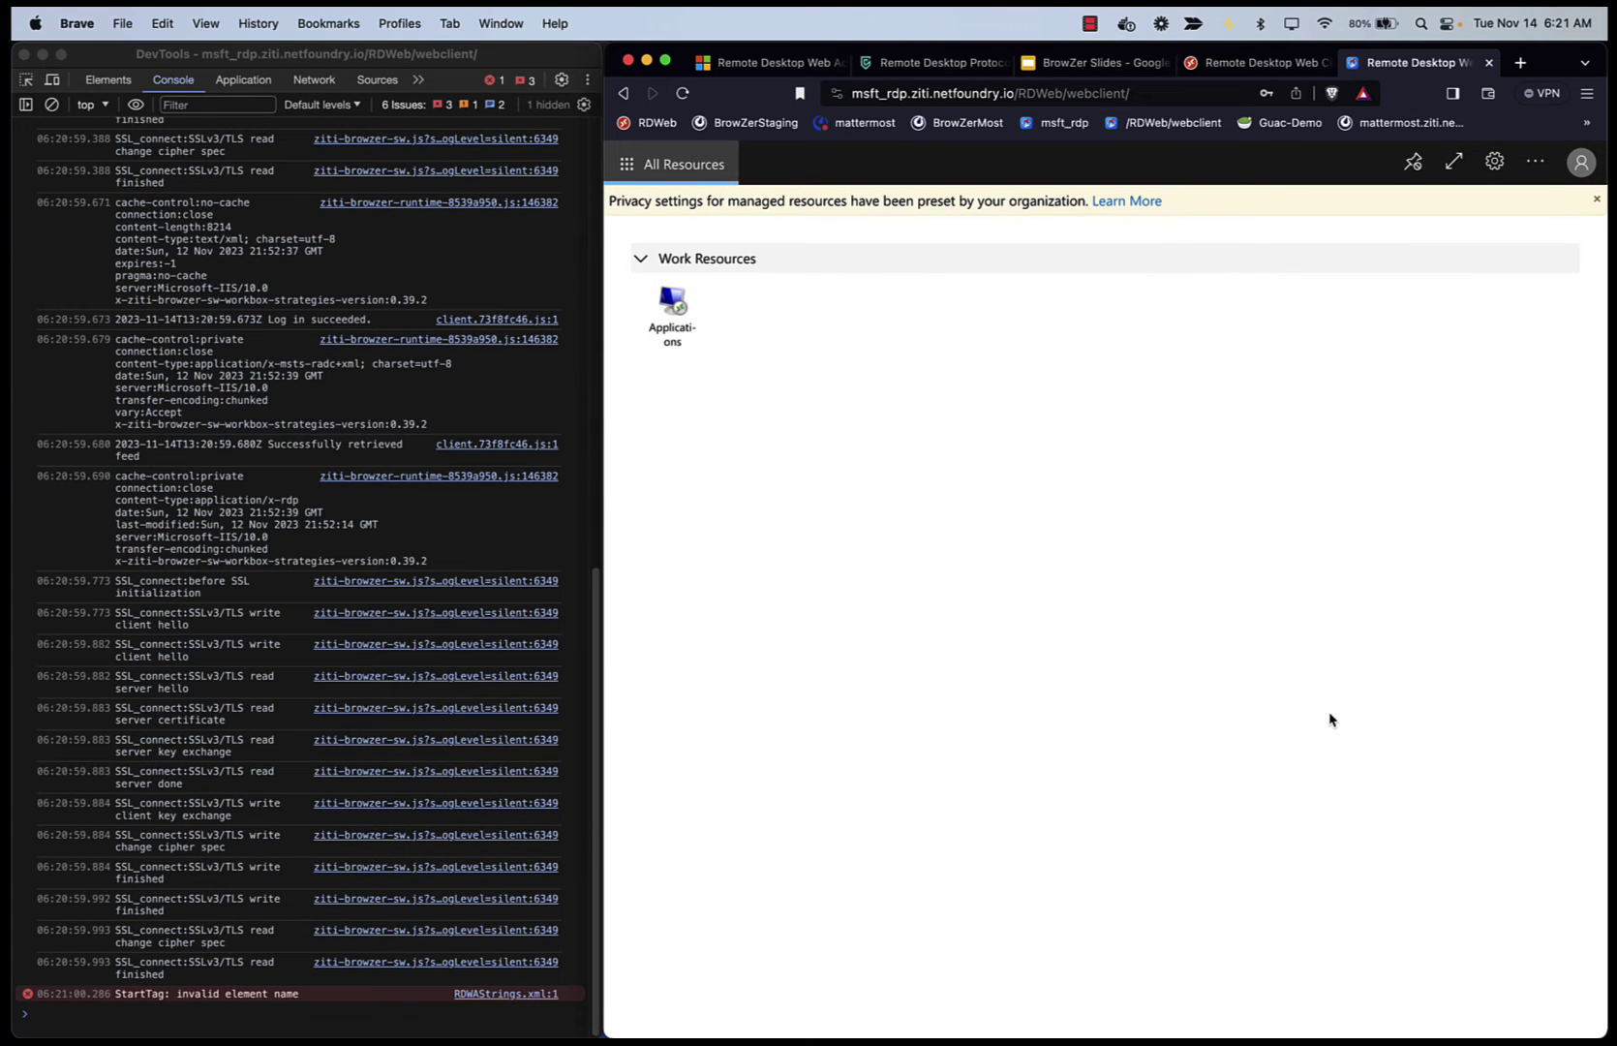
Launch the Applications resource again and allow the remote computer local resource access.
{"action": "left_click", "coordinate": [675, 312]}
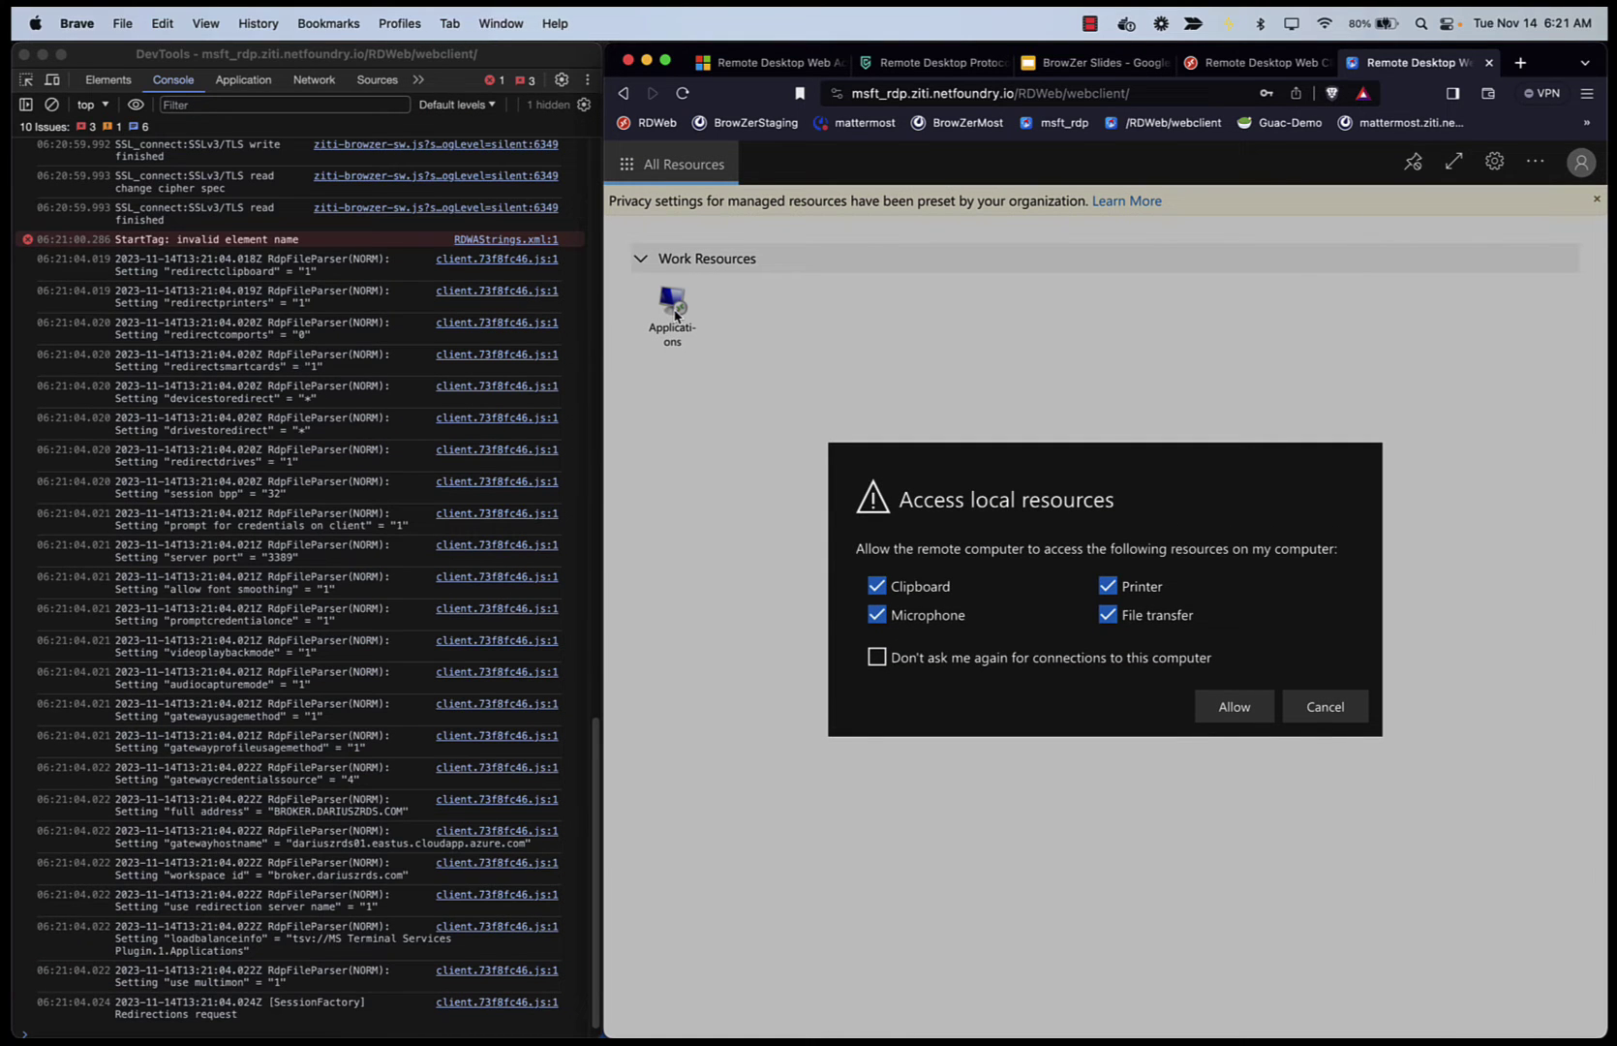
{"action": "left_click", "coordinate": [1227, 707]}
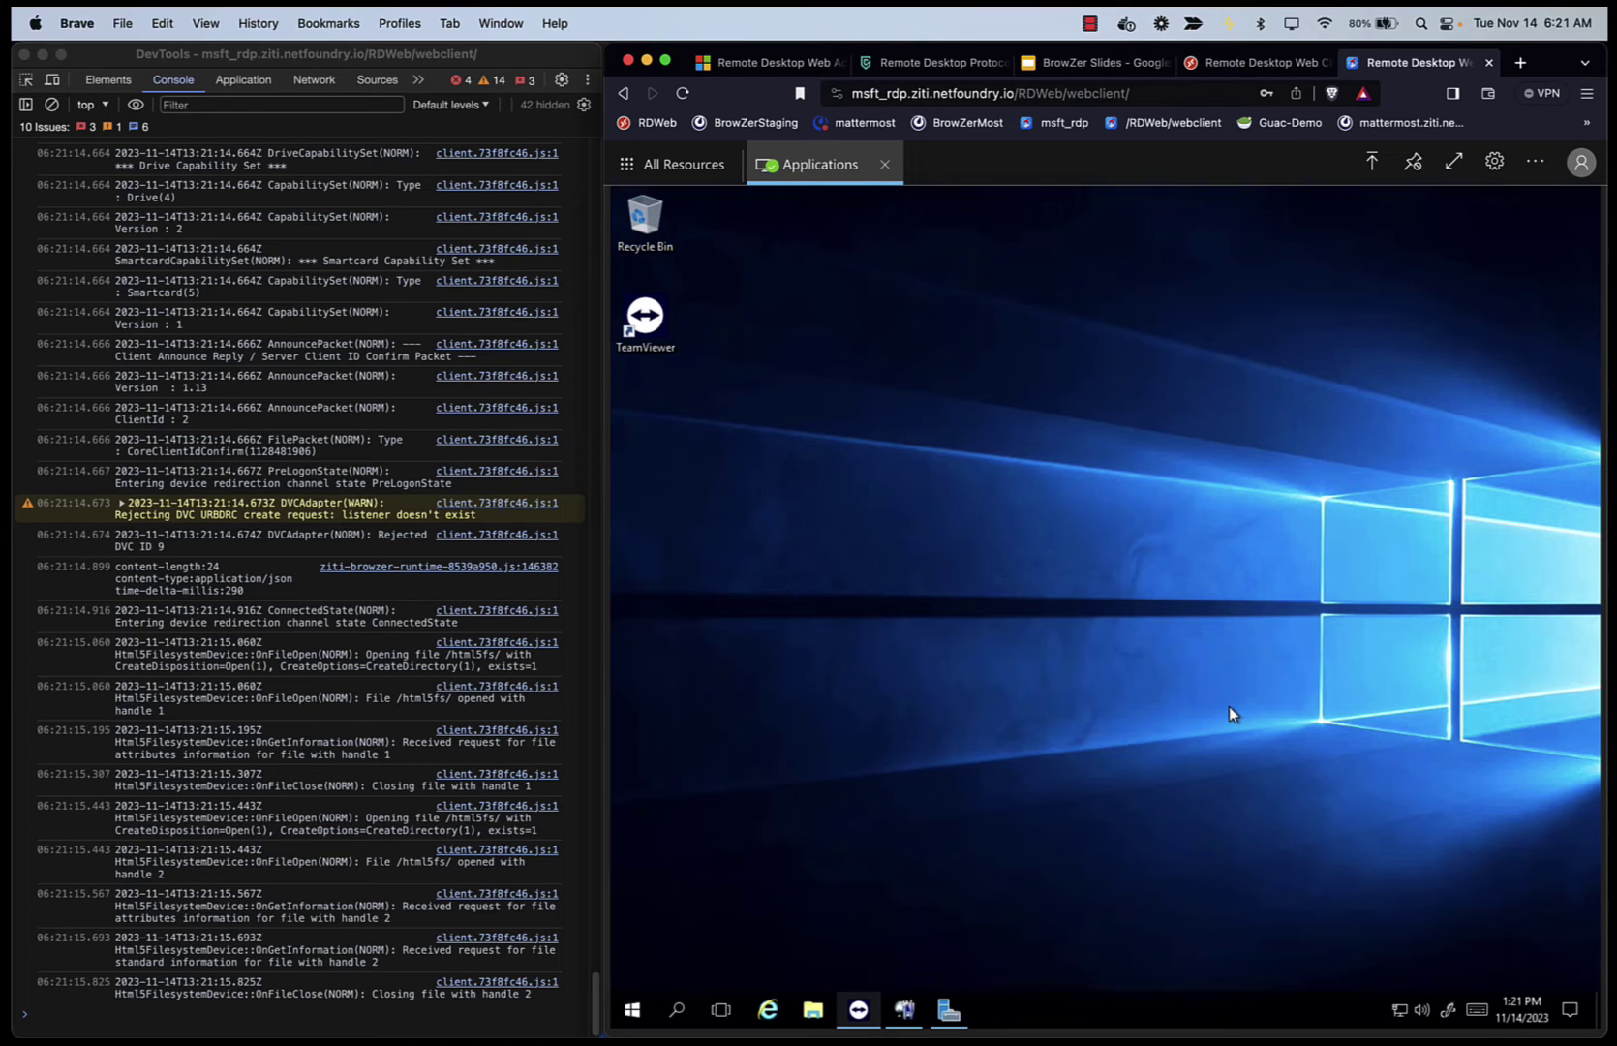
Show the ws WebSocket request's Messages in the DevTools Network panel and clear the list.
{"action": "left_click", "coordinate": [313, 83]}
{"action": "left_click", "coordinate": [315, 81]}
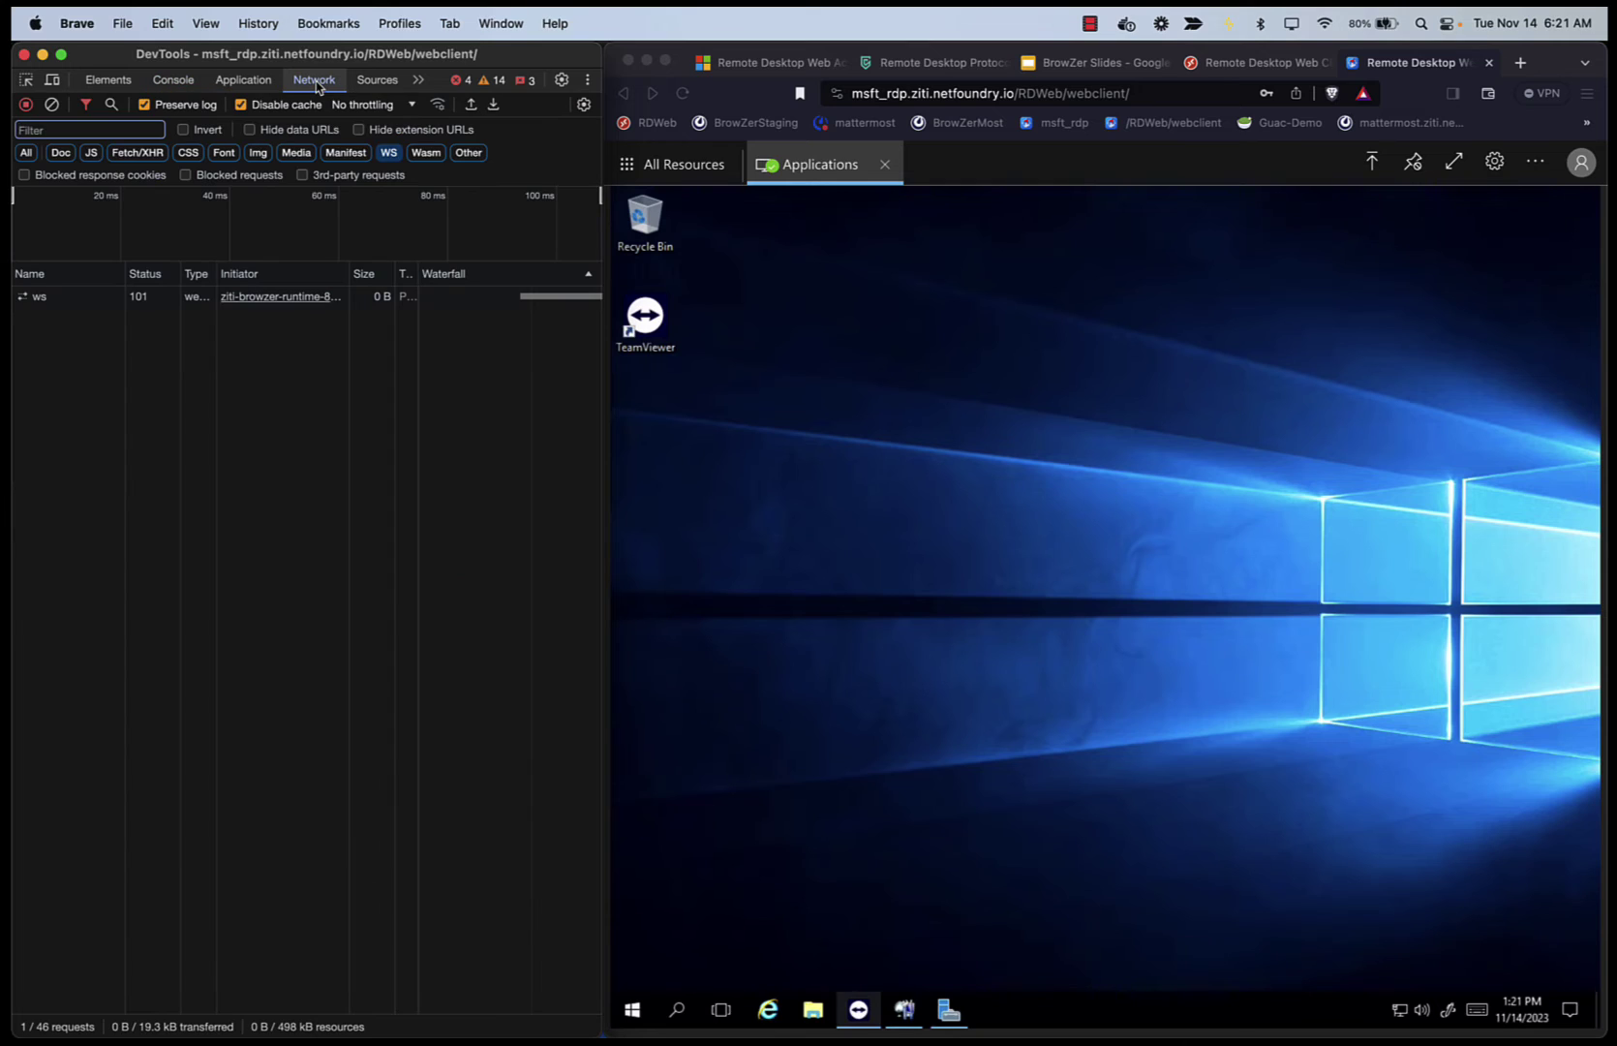
{"action": "left_click", "coordinate": [64, 300]}
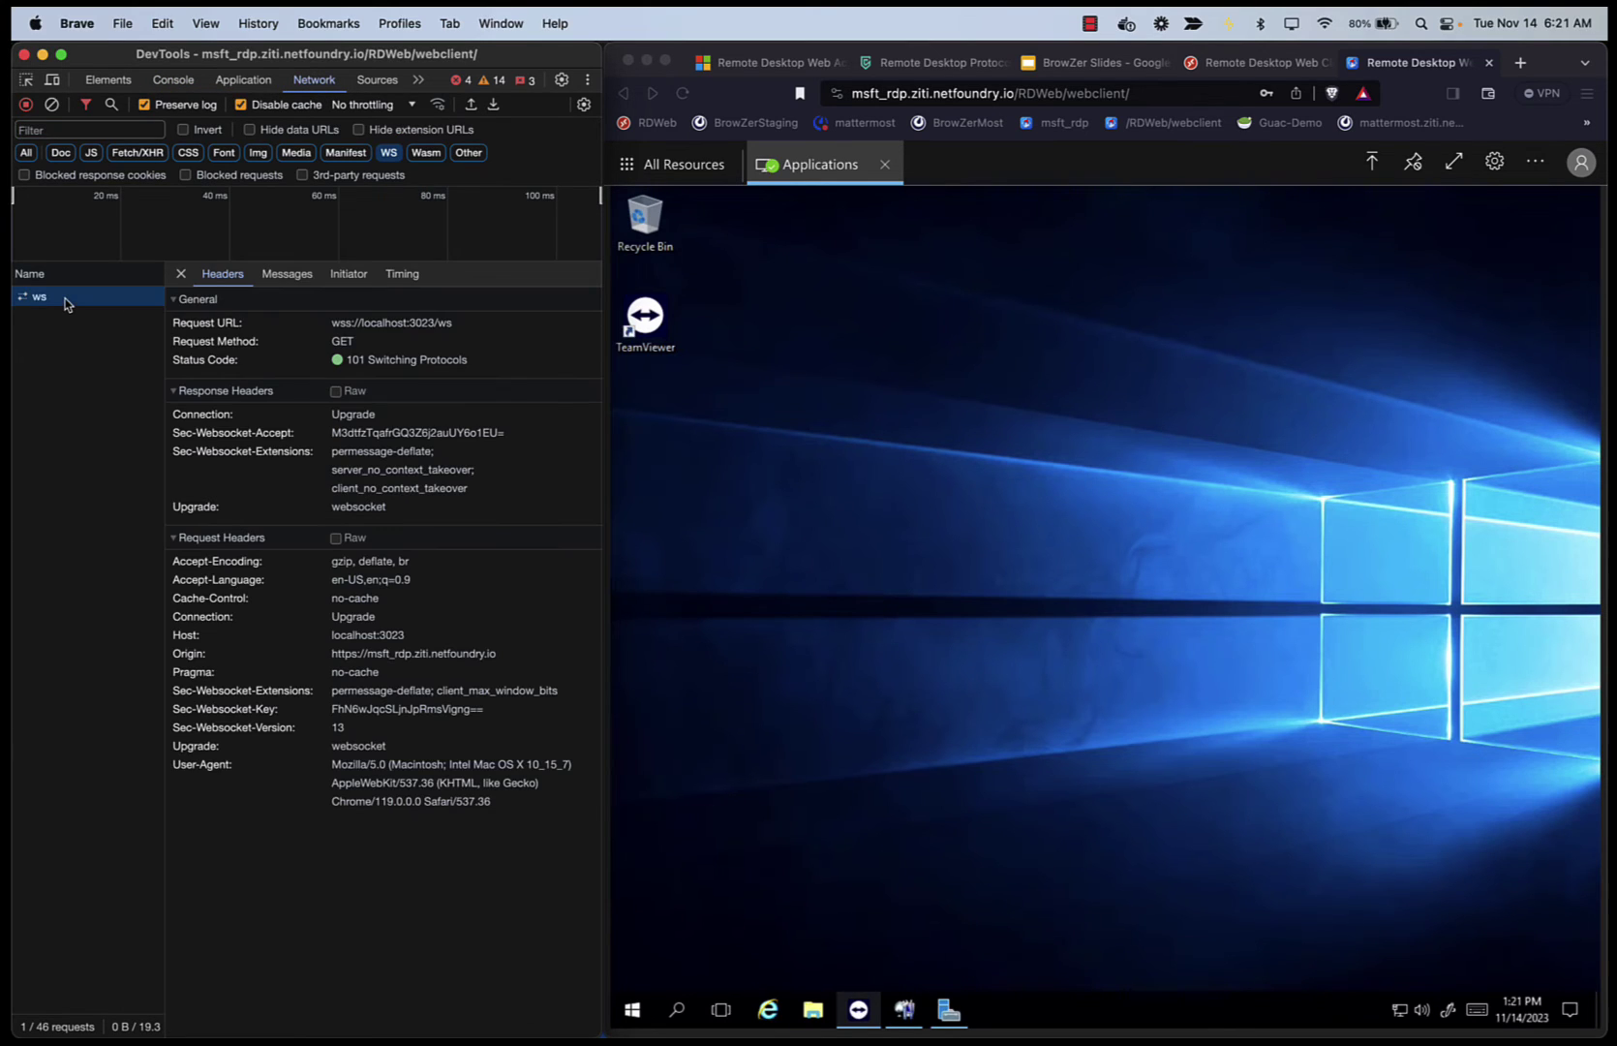
{"action": "left_click", "coordinate": [276, 279]}
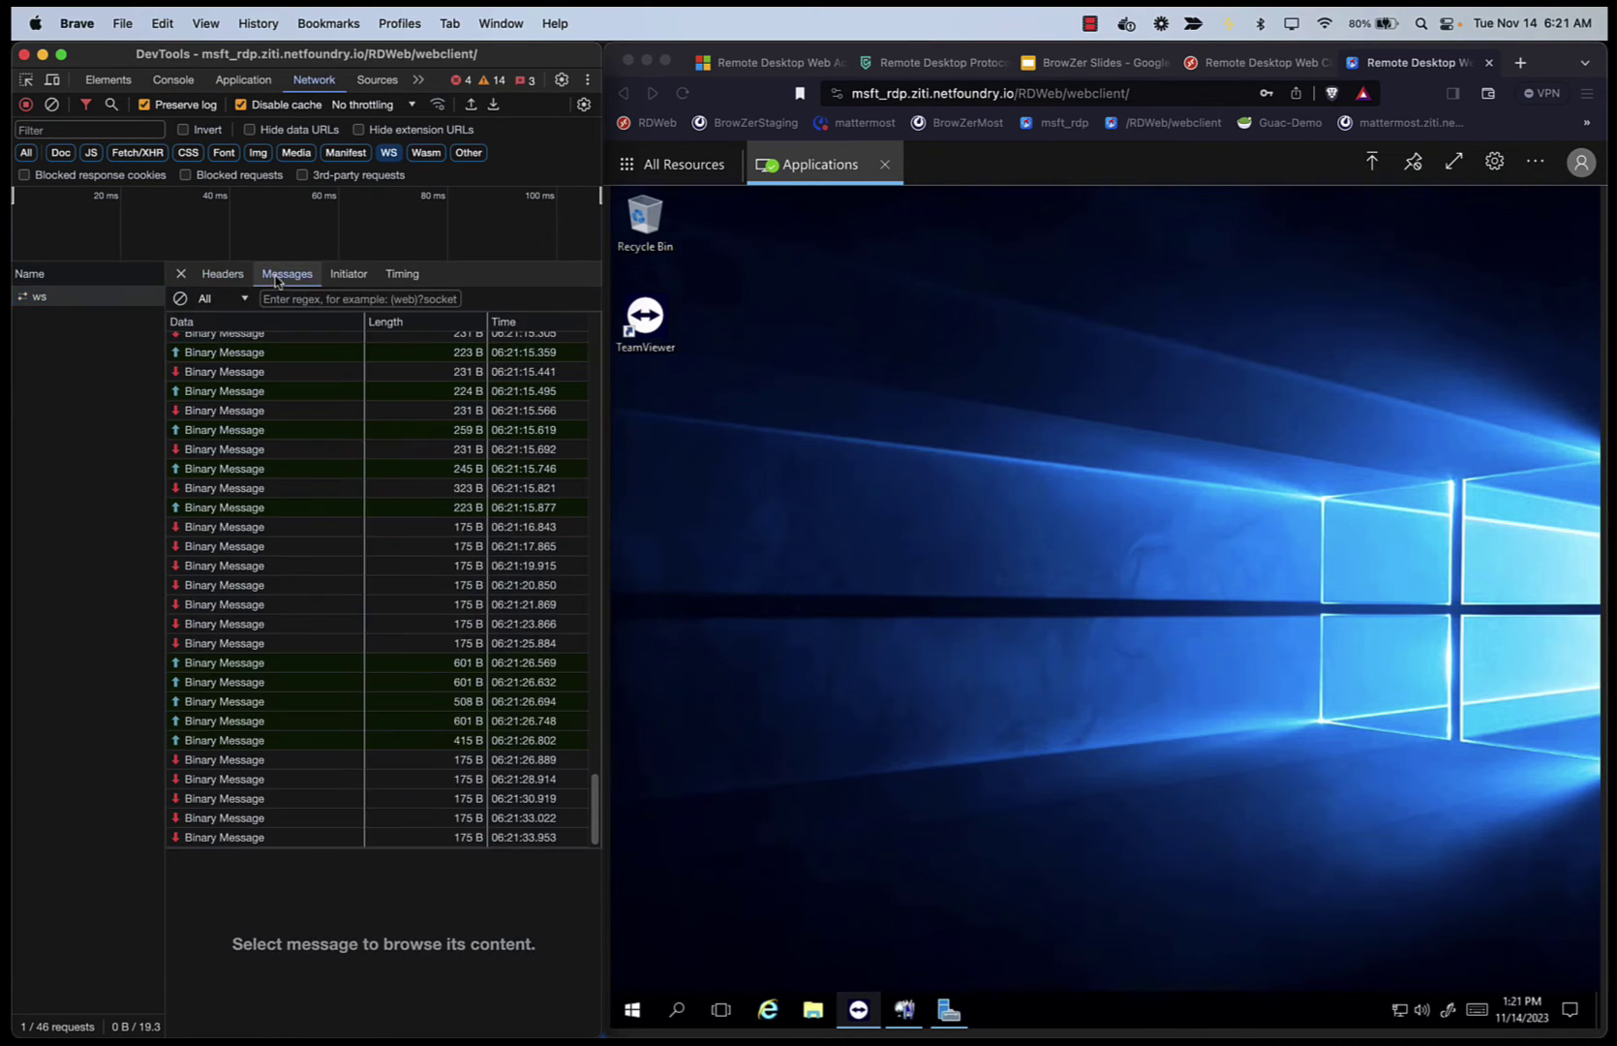
{"action": "left_click", "coordinate": [180, 299]}
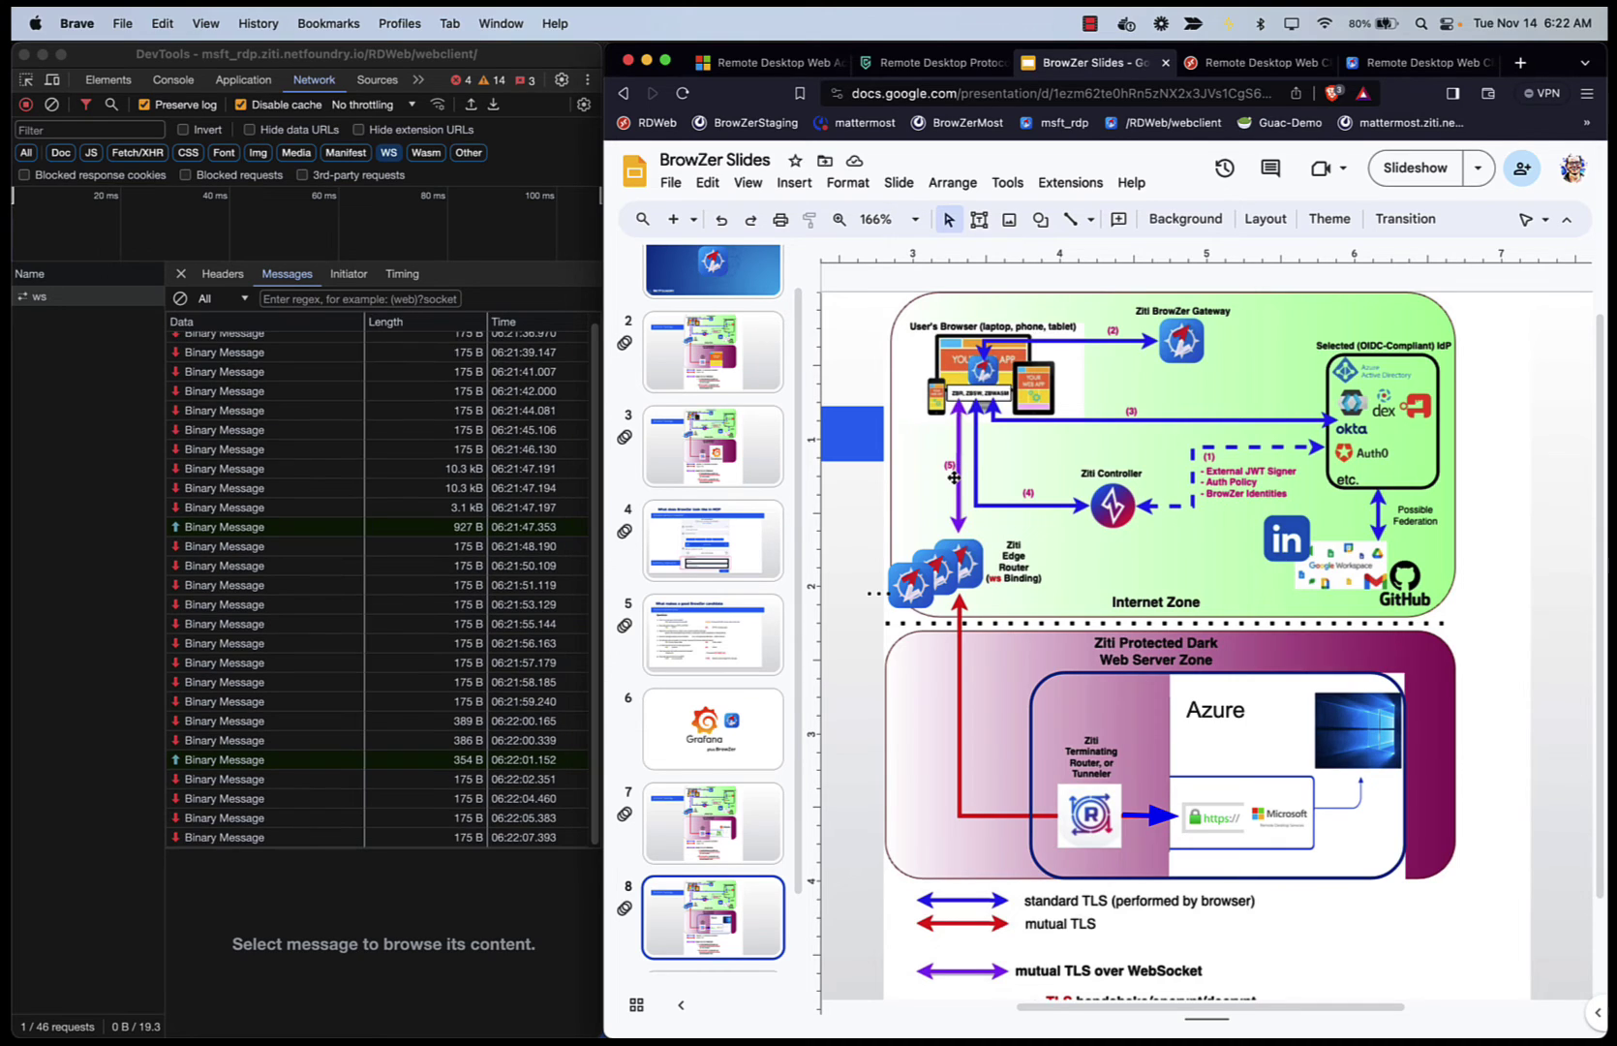
Focus DevTools, then return to the Remote Desktop Web tab in Brave.
{"action": "left_click", "coordinate": [87, 434]}
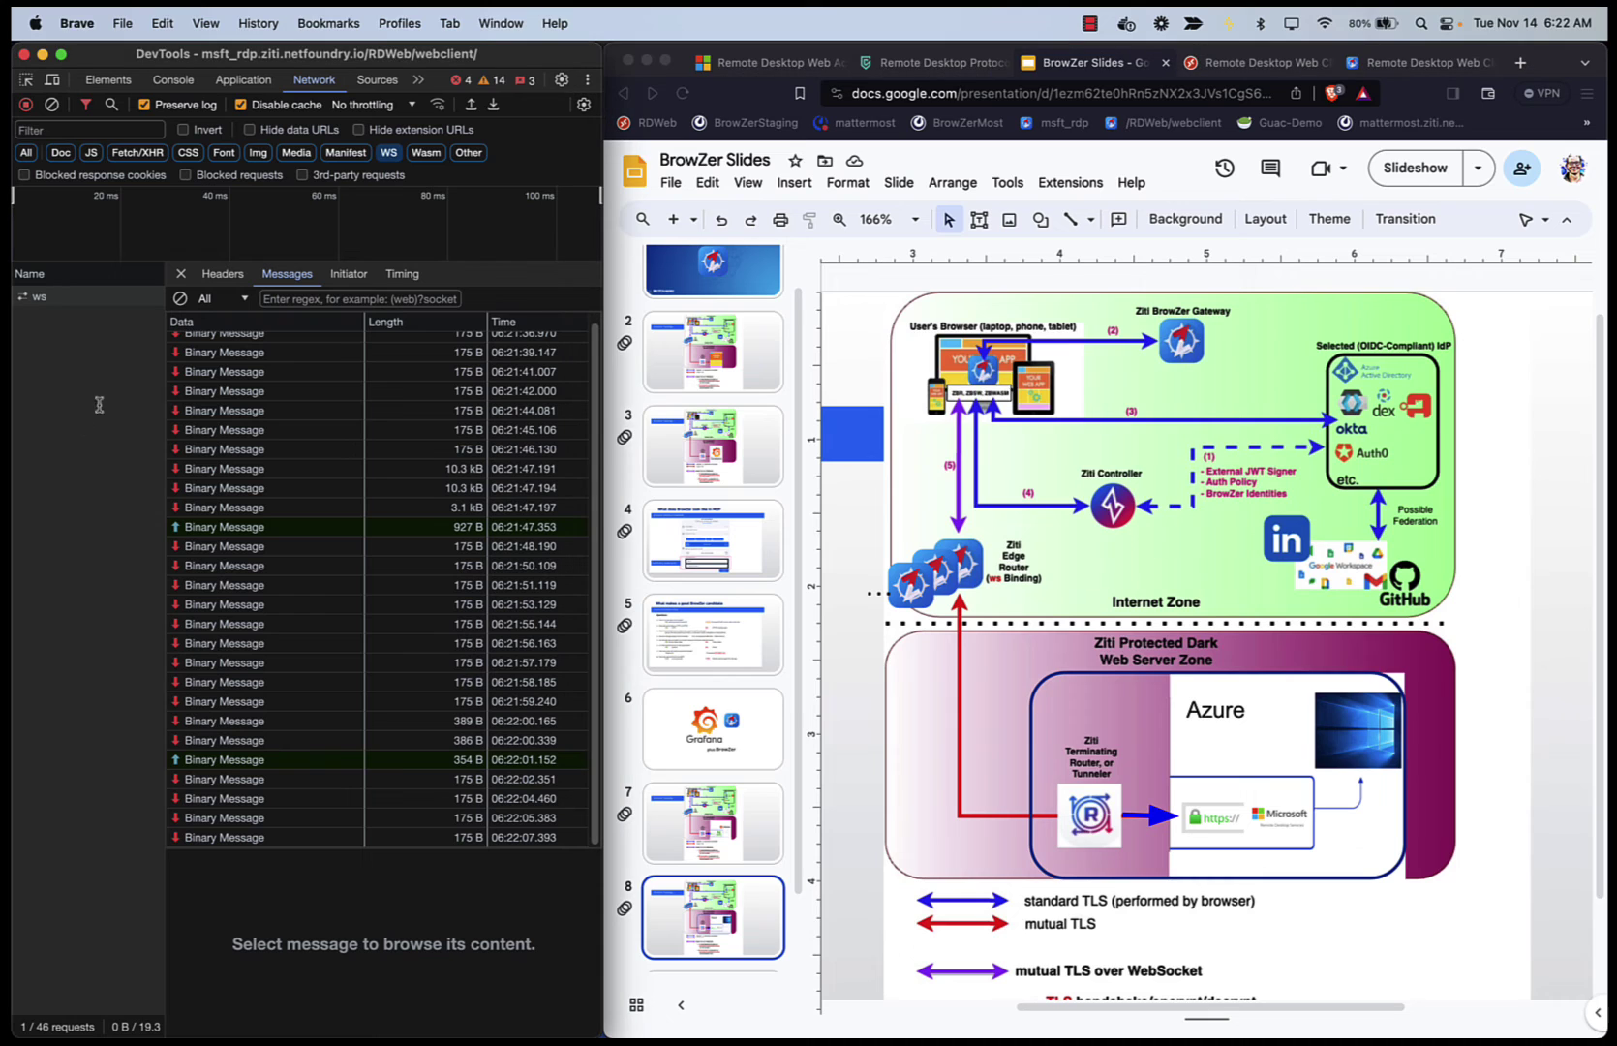
{"action": "left_click", "coordinate": [1415, 63]}
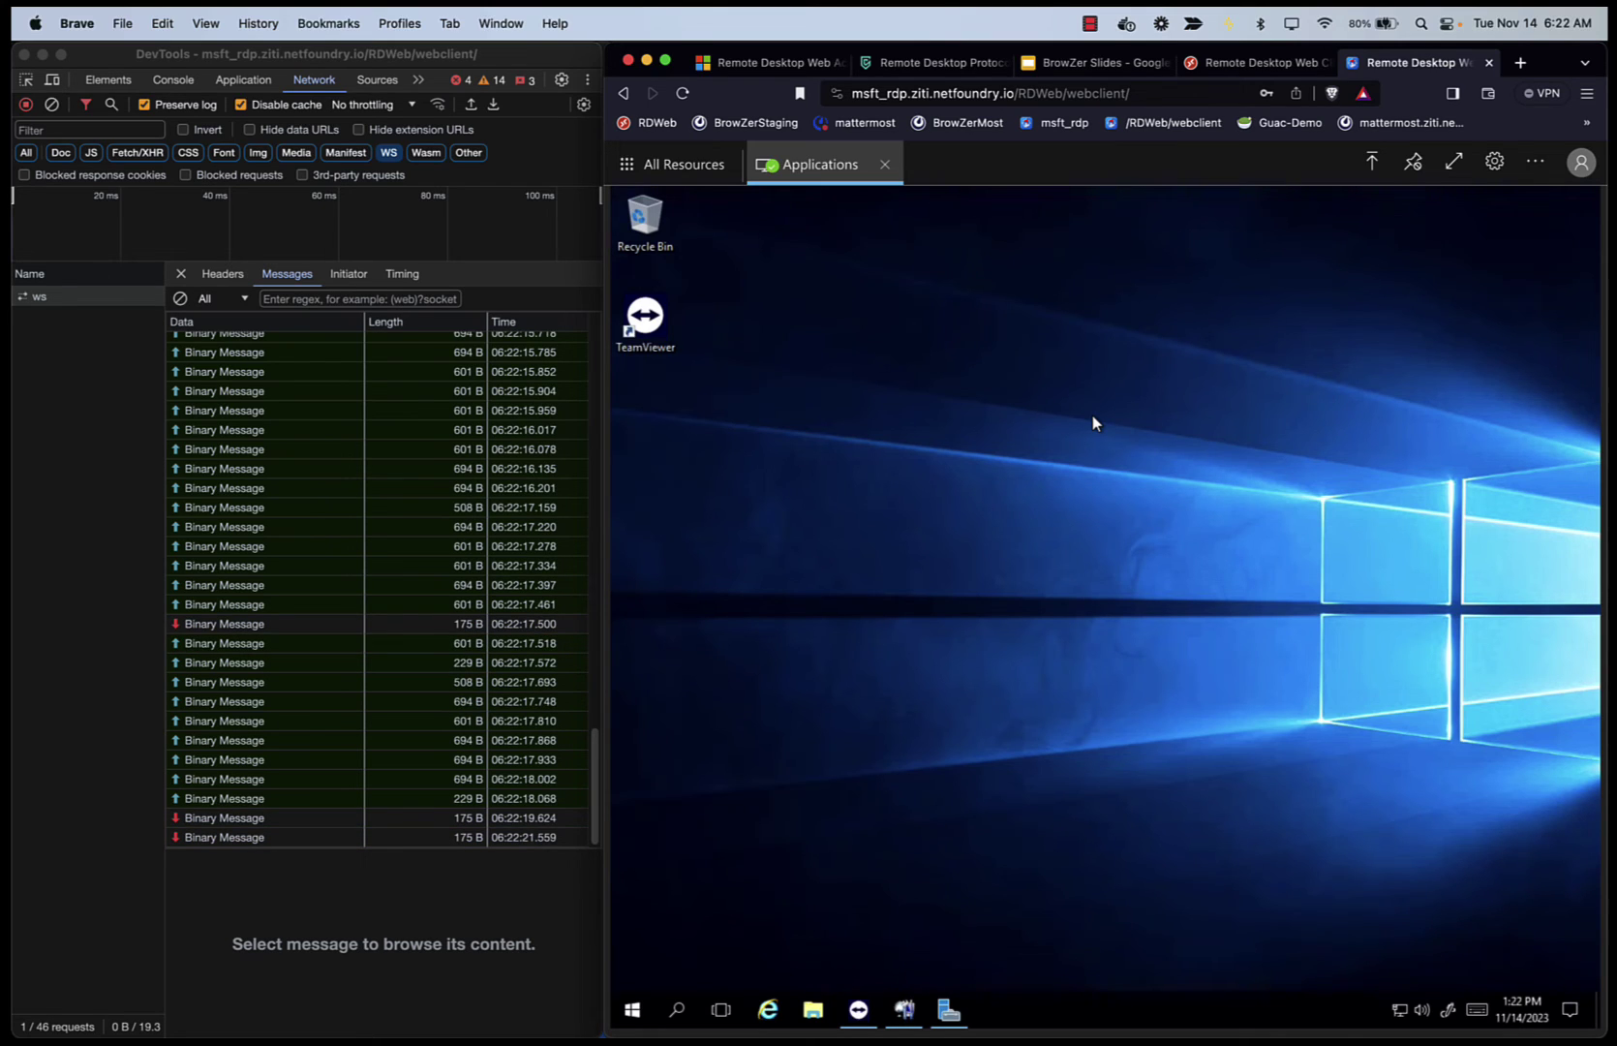
Launch Notepad on the remote desktop and type the line 'Hello from BrowZer :)'.
{"action": "left_click", "coordinate": [633, 1010]}
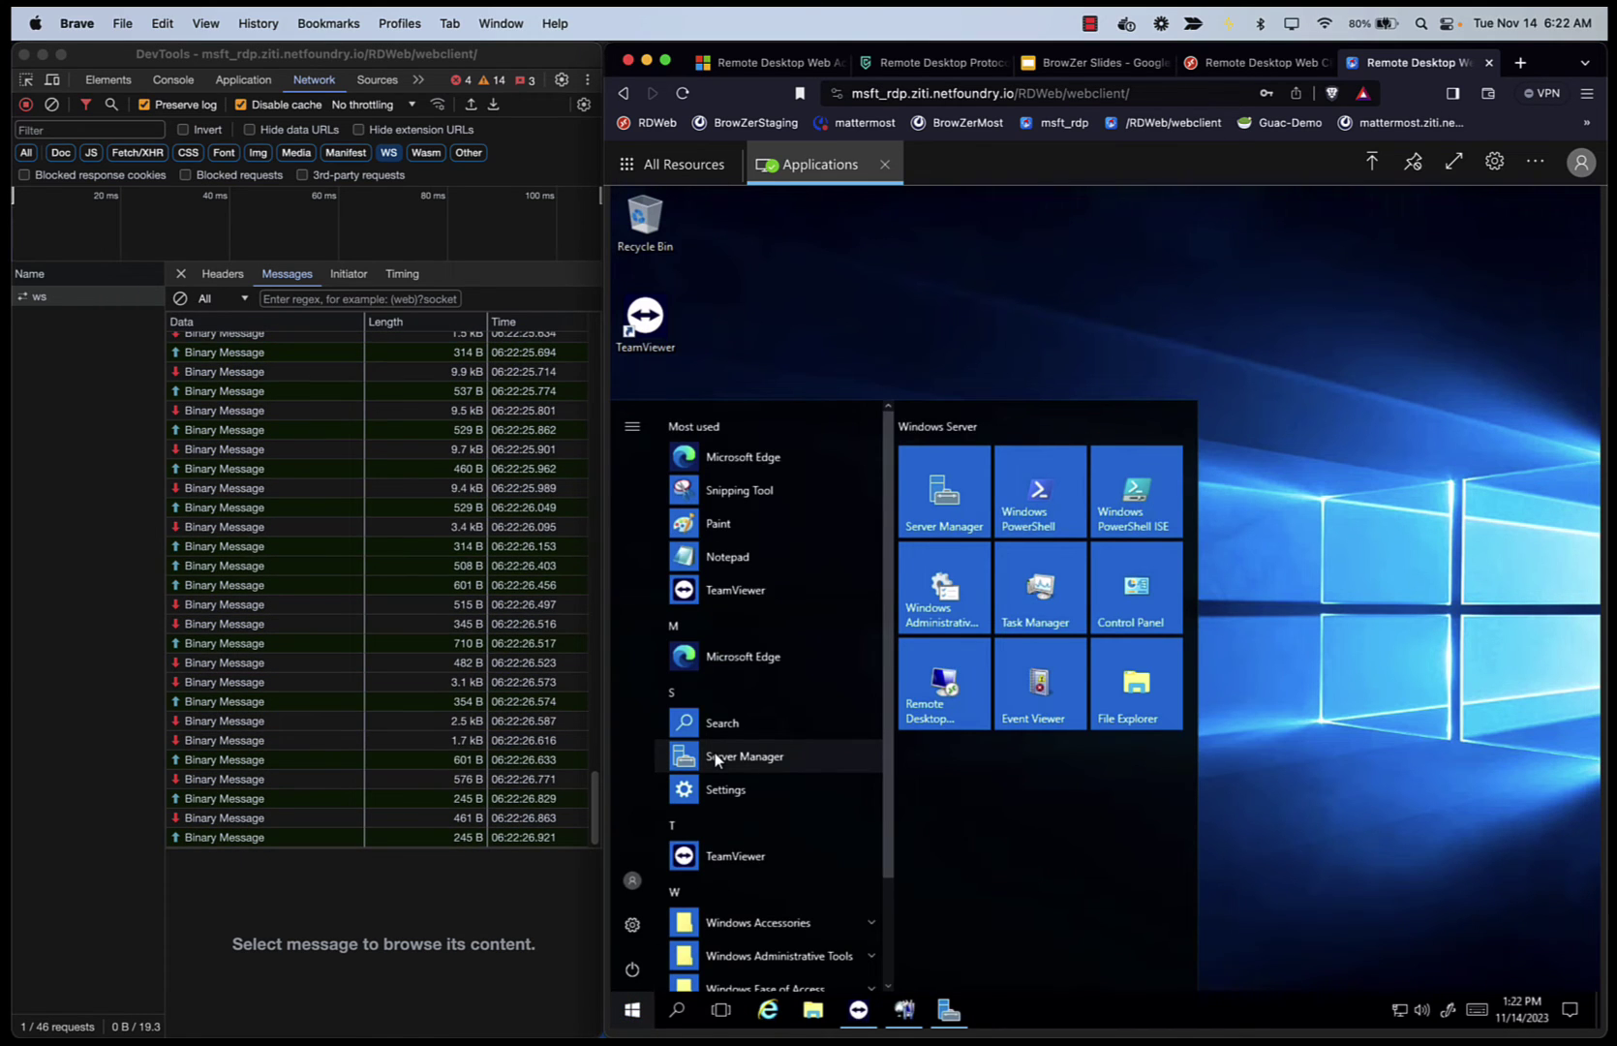
{"action": "left_click", "coordinate": [728, 559]}
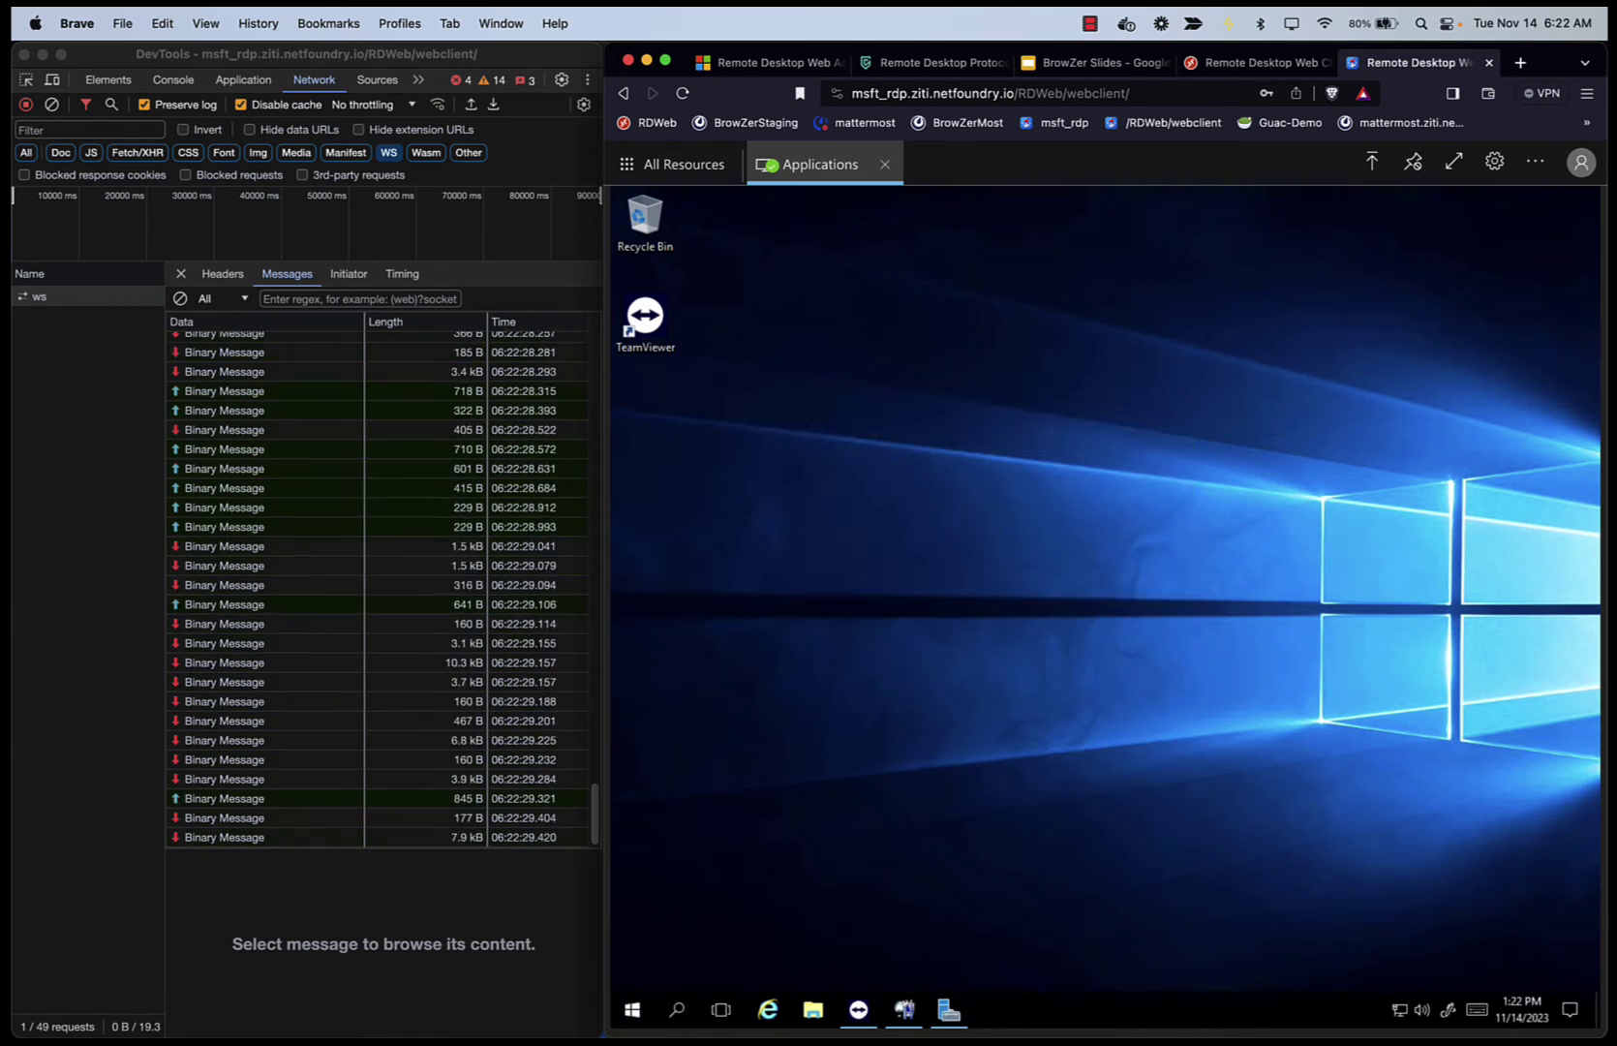
{"action": "key", "text": "Return"}
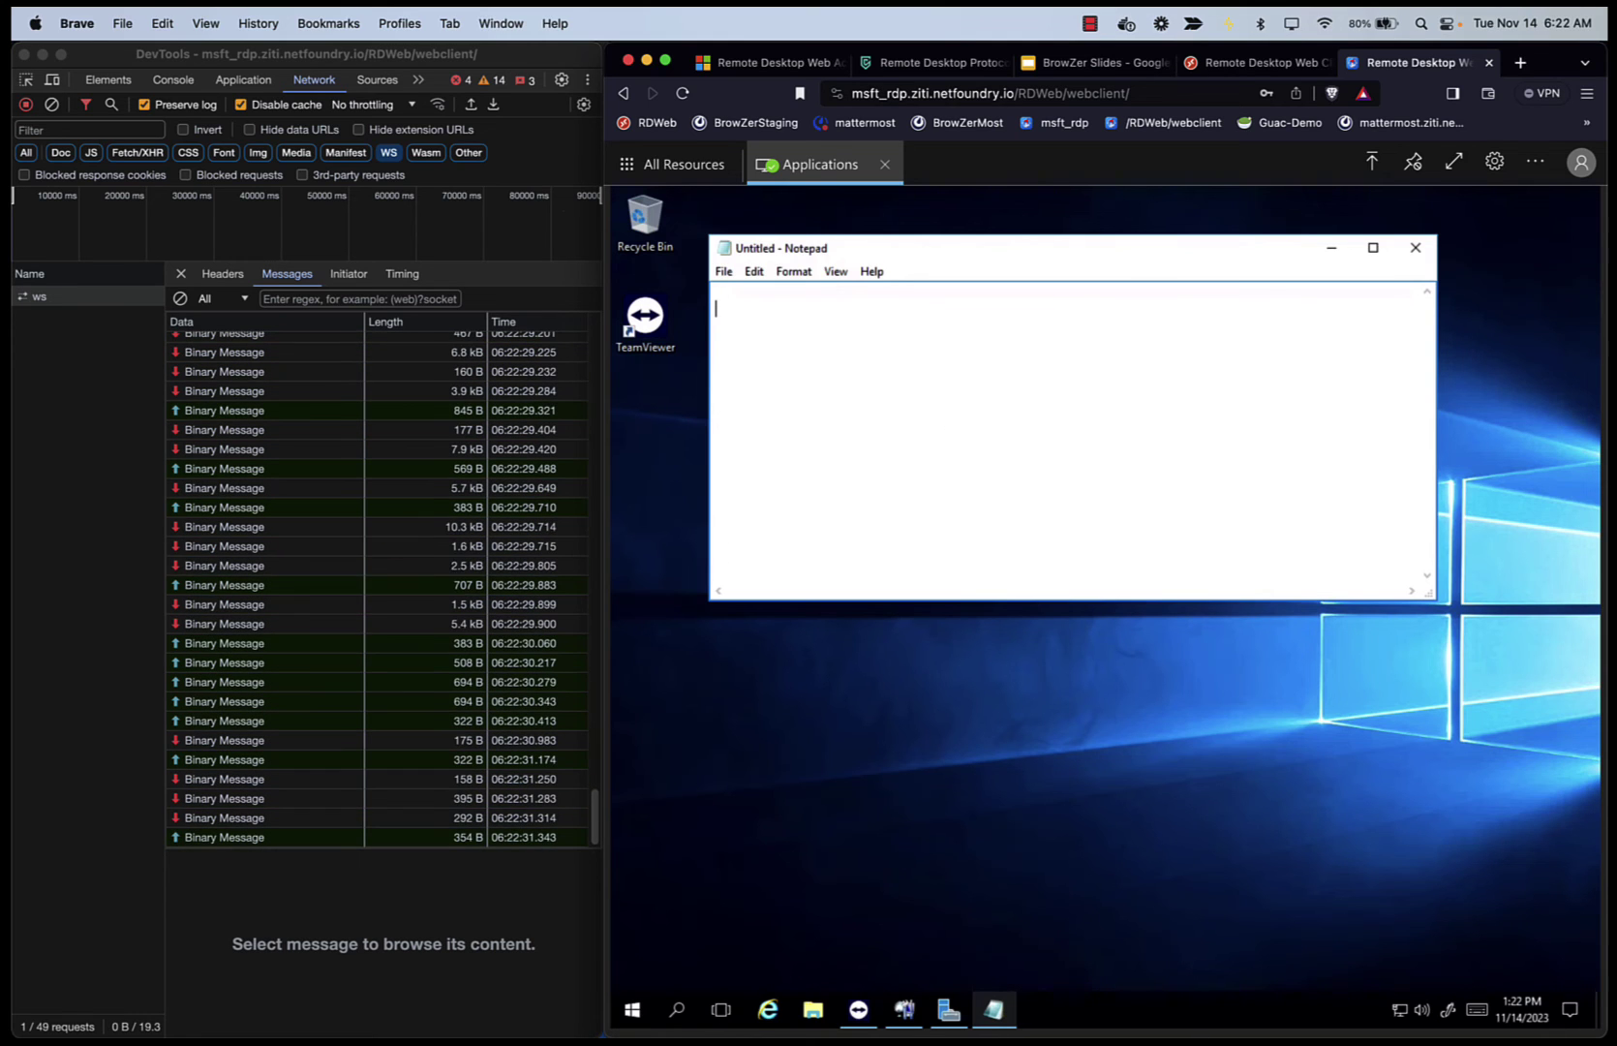
{"action": "type", "text": "Hel"}
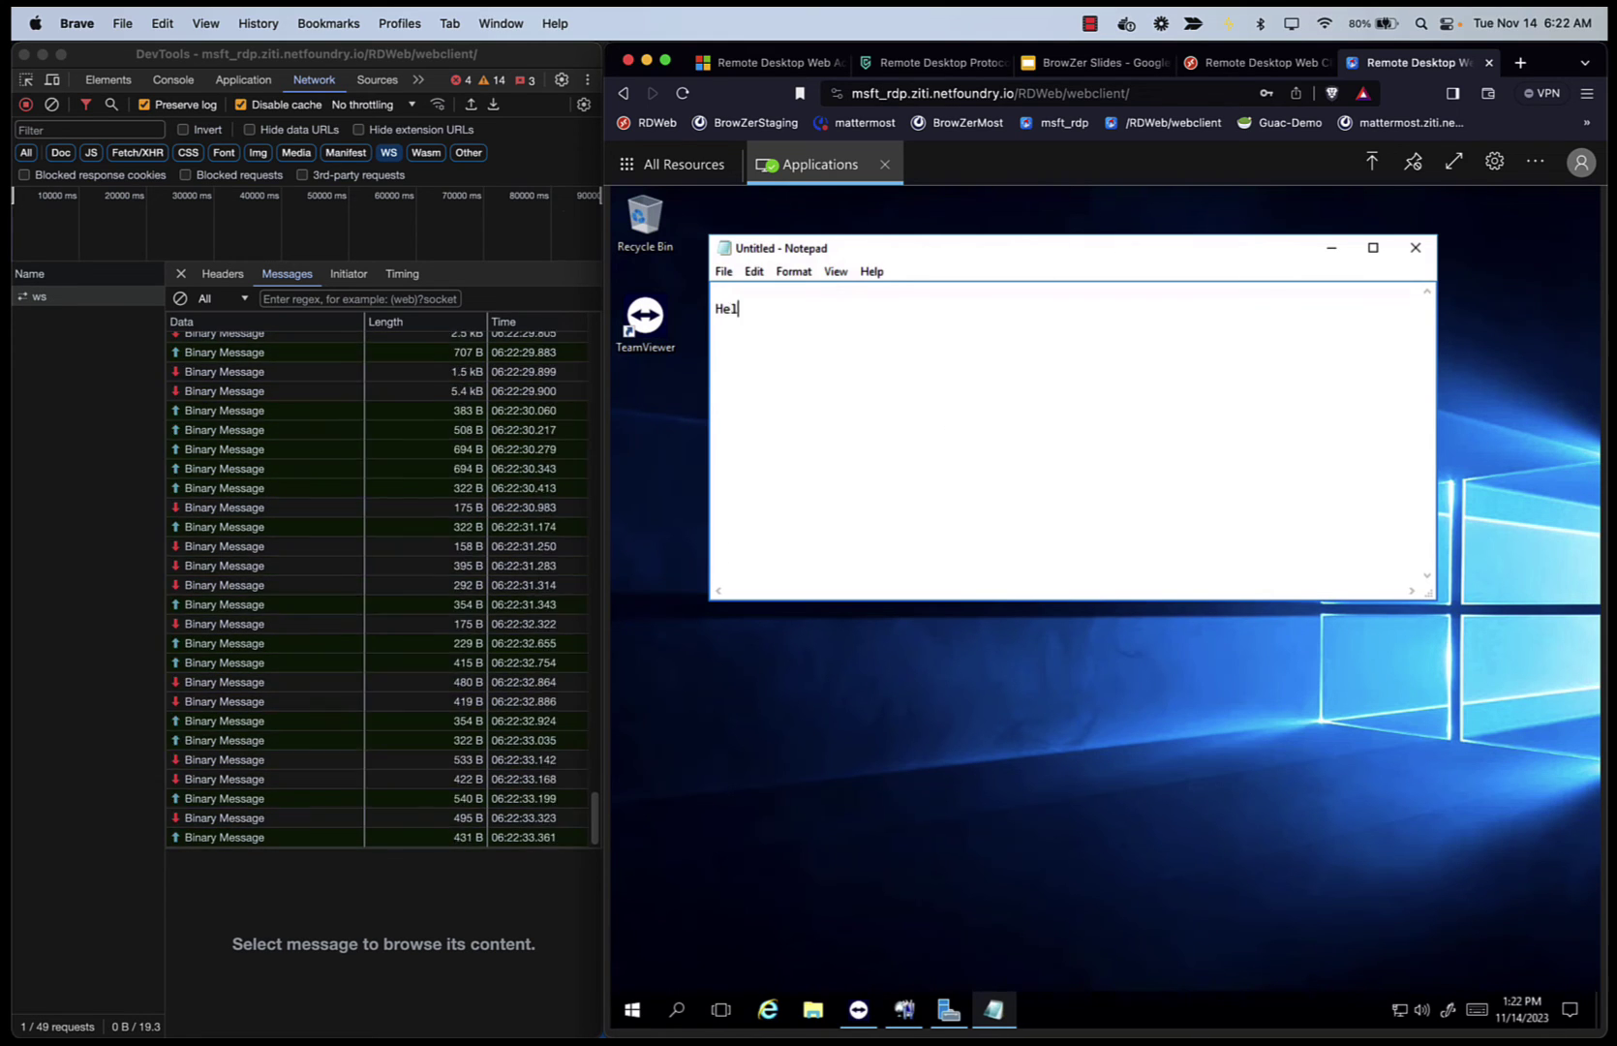
{"action": "type", "text": "lo from Br"}
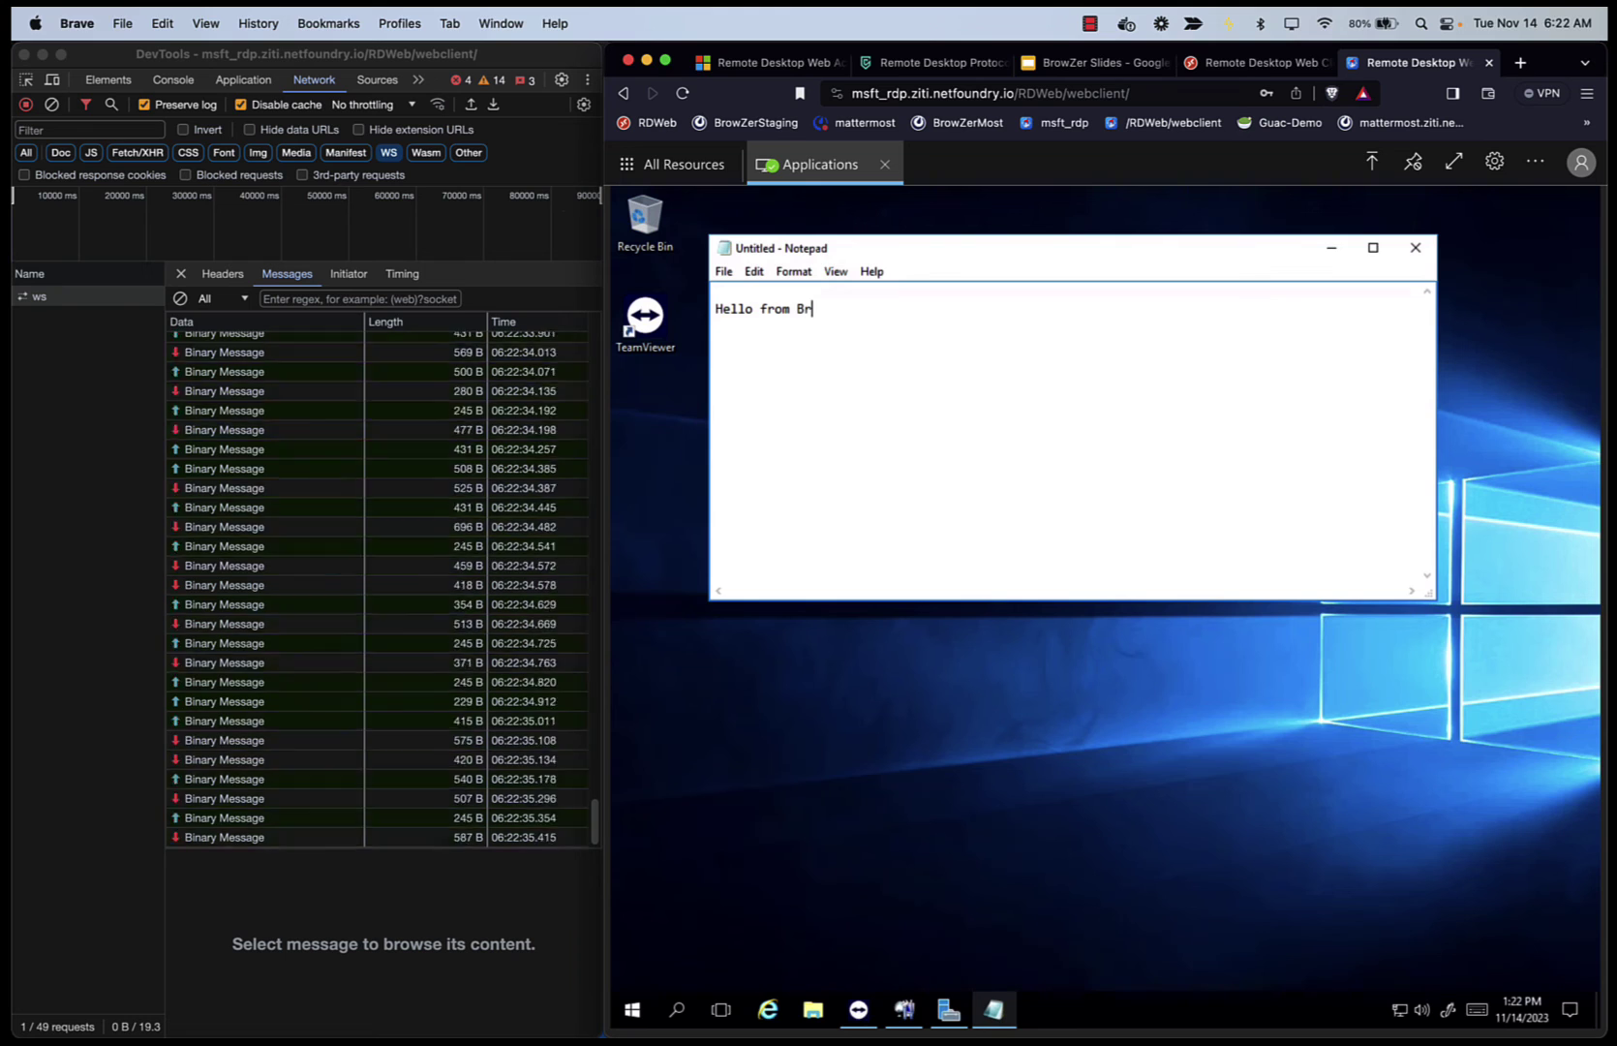
{"action": "type", "text": "owZer :)"}
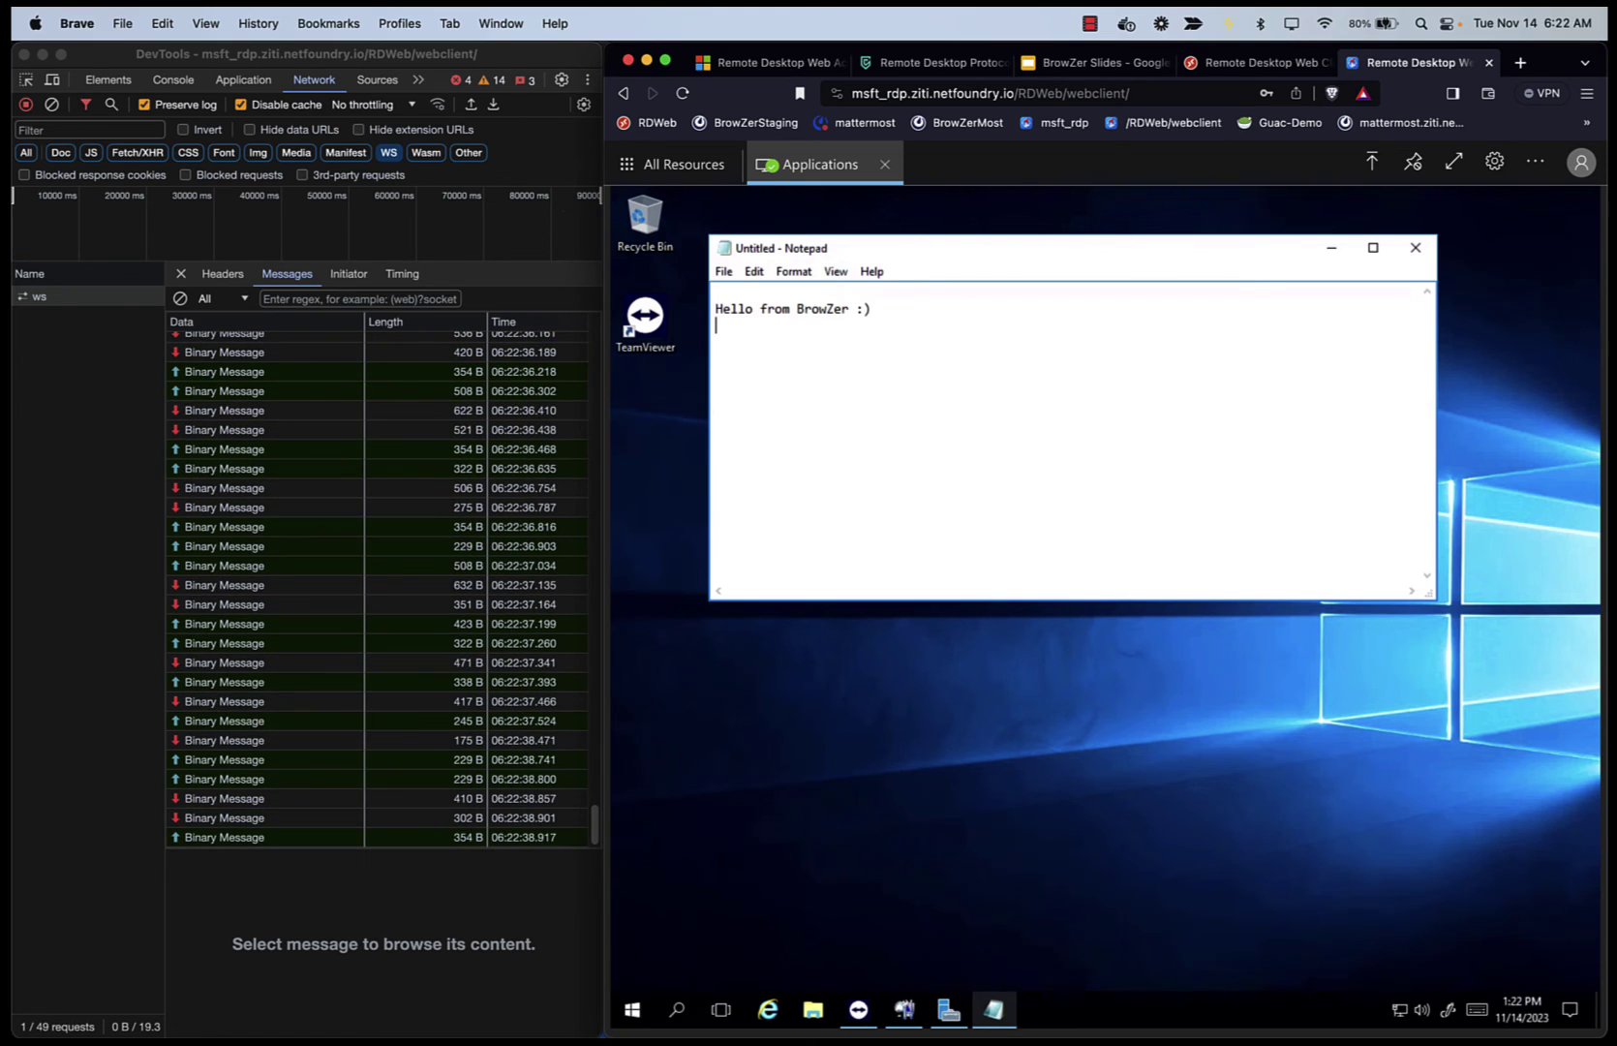
{"action": "left_click", "coordinate": [633, 1010]}
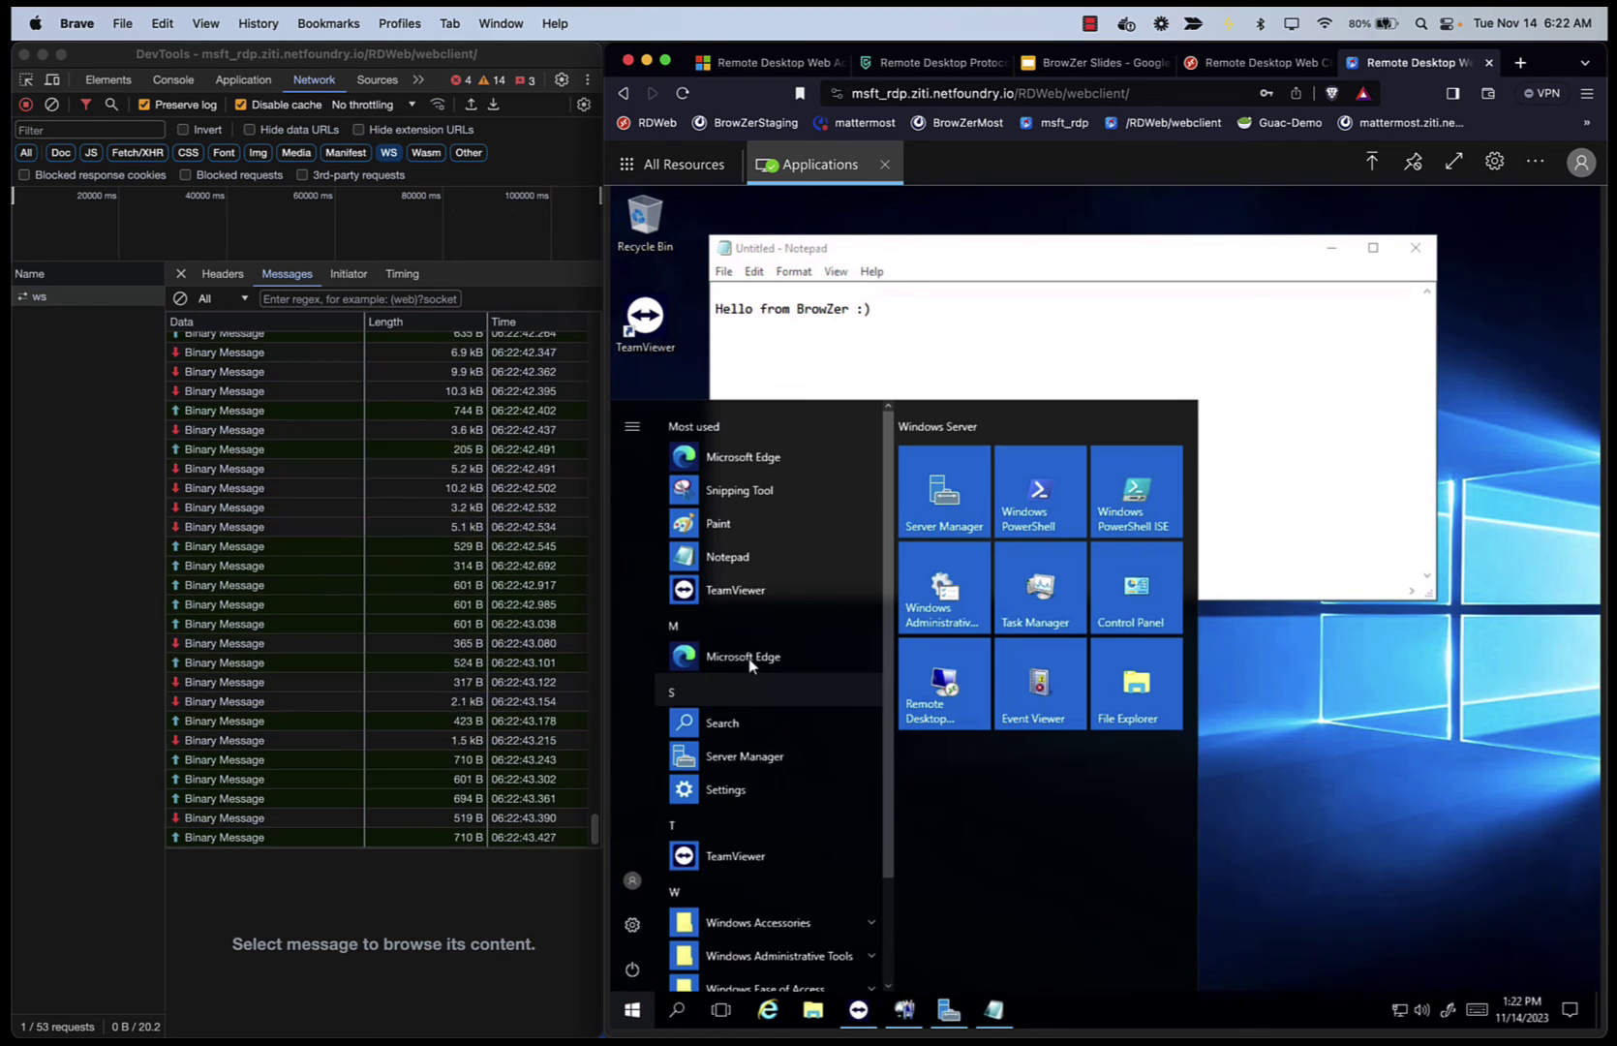
Launch remote Microsoft Edge and load blog.openziti.io from the 'blog' address suggestion.
{"action": "left_click", "coordinate": [714, 658]}
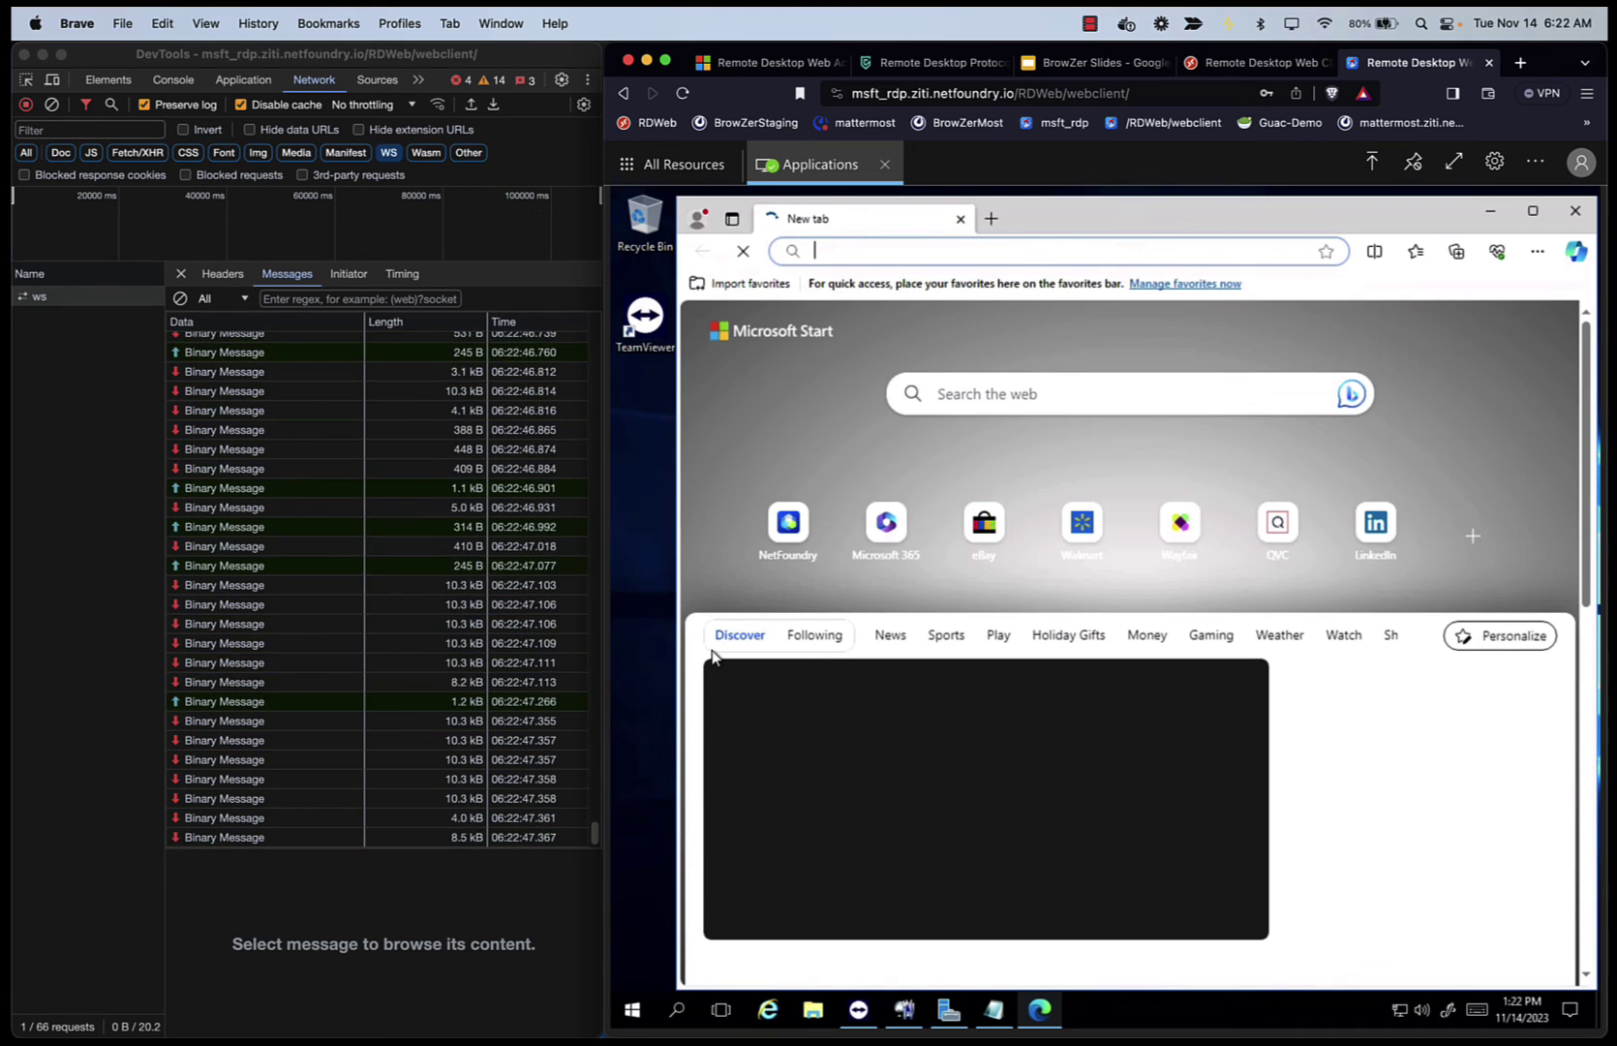
{"action": "type", "text": "blog.openziti.io"}
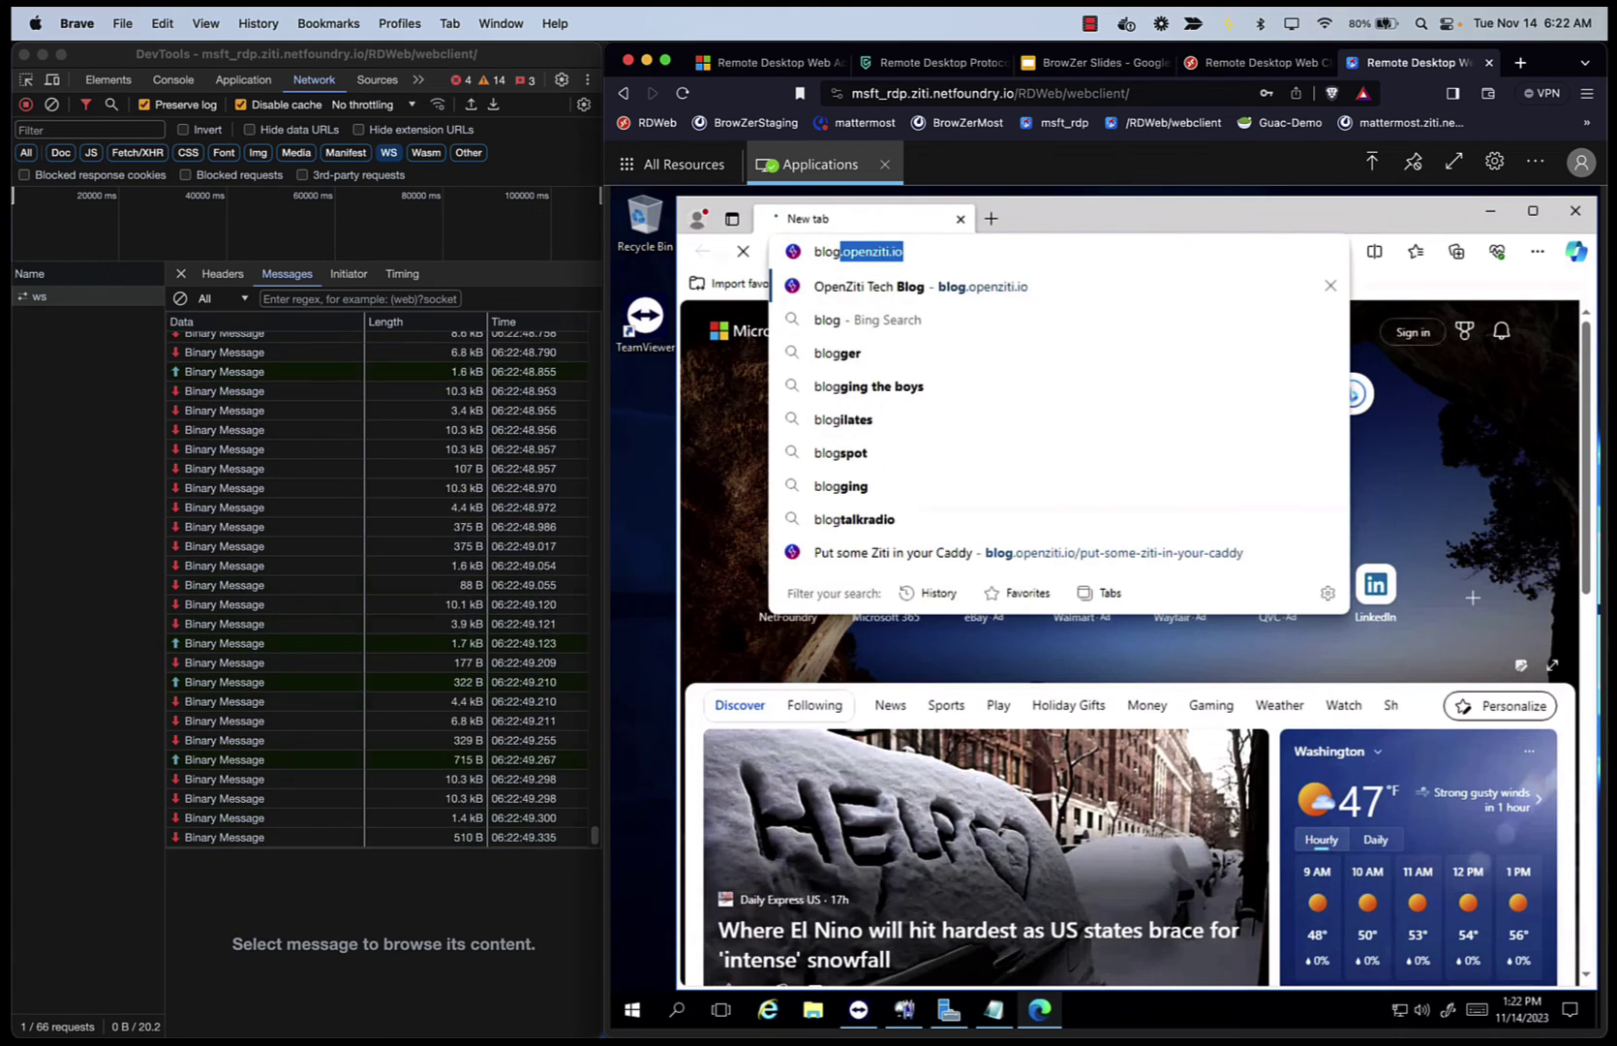
{"action": "key", "text": "Return"}
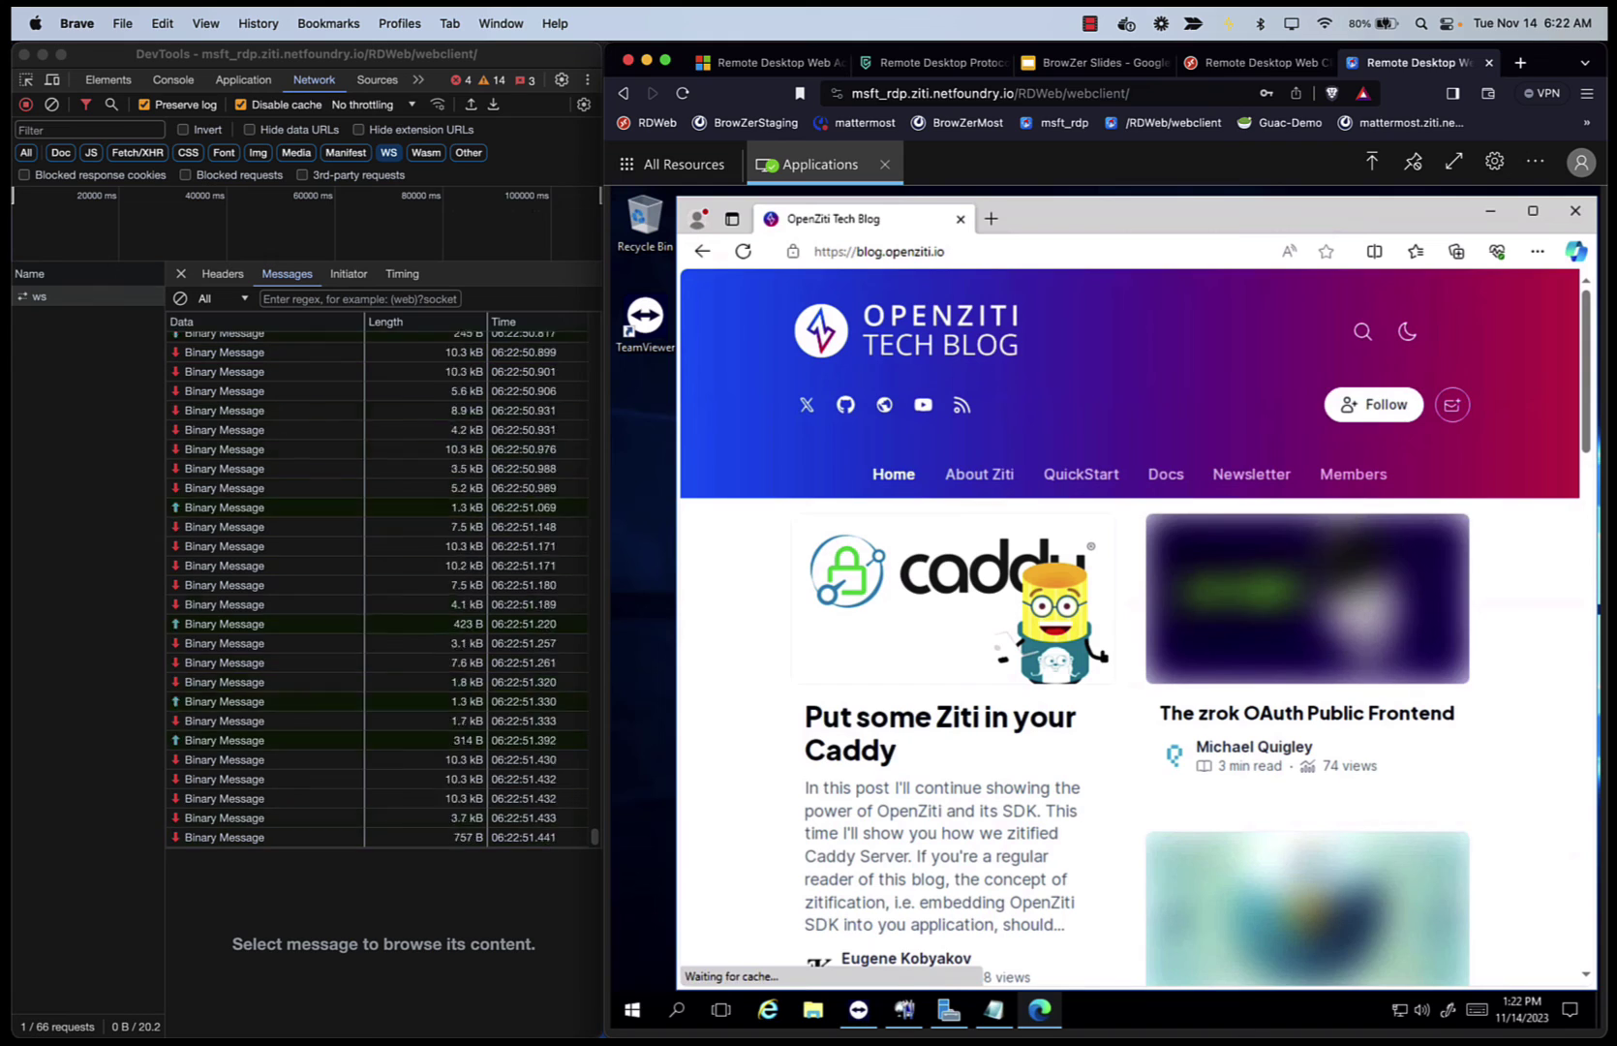